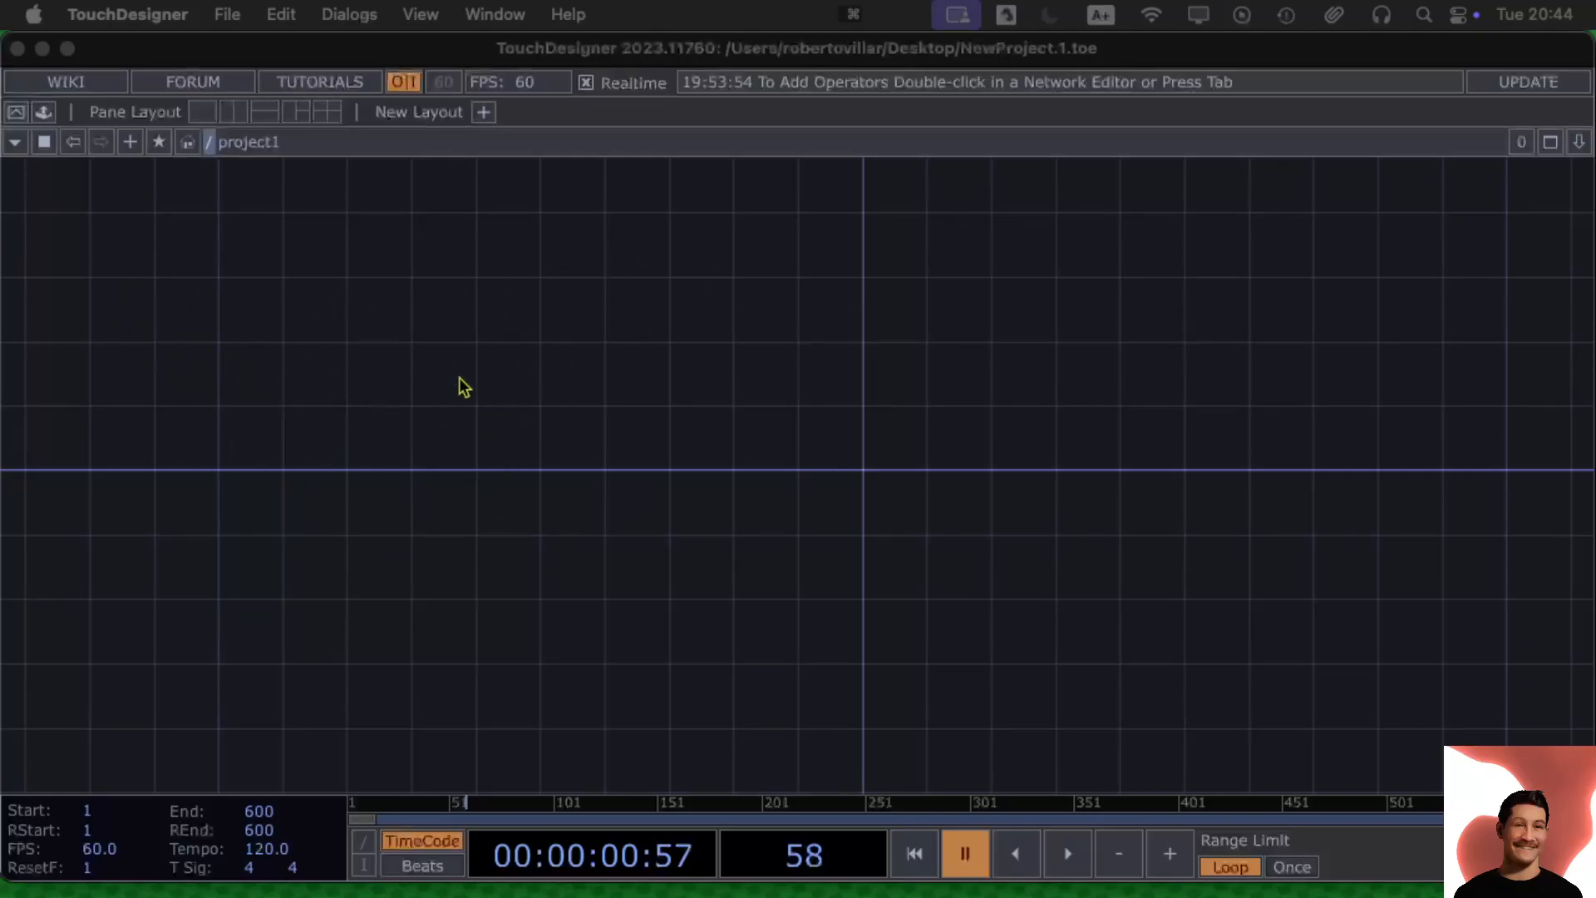
Open the component palette and list the TDAbleton components for Live 11+
{"action": "left_click", "coordinate": [45, 112]}
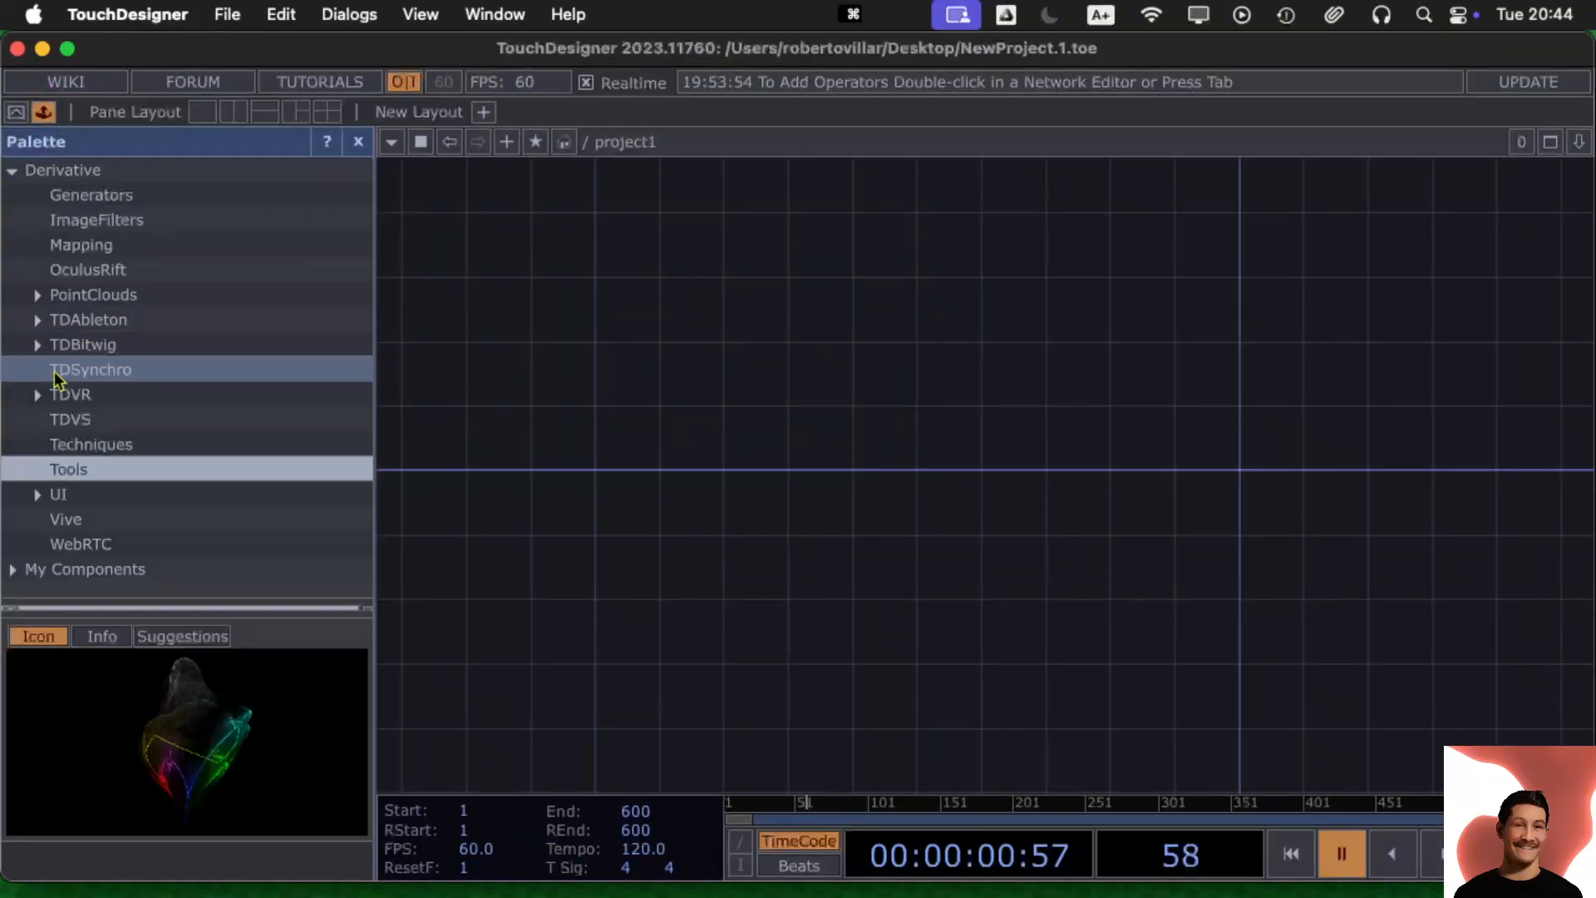
{"action": "left_click", "coordinate": [37, 321]}
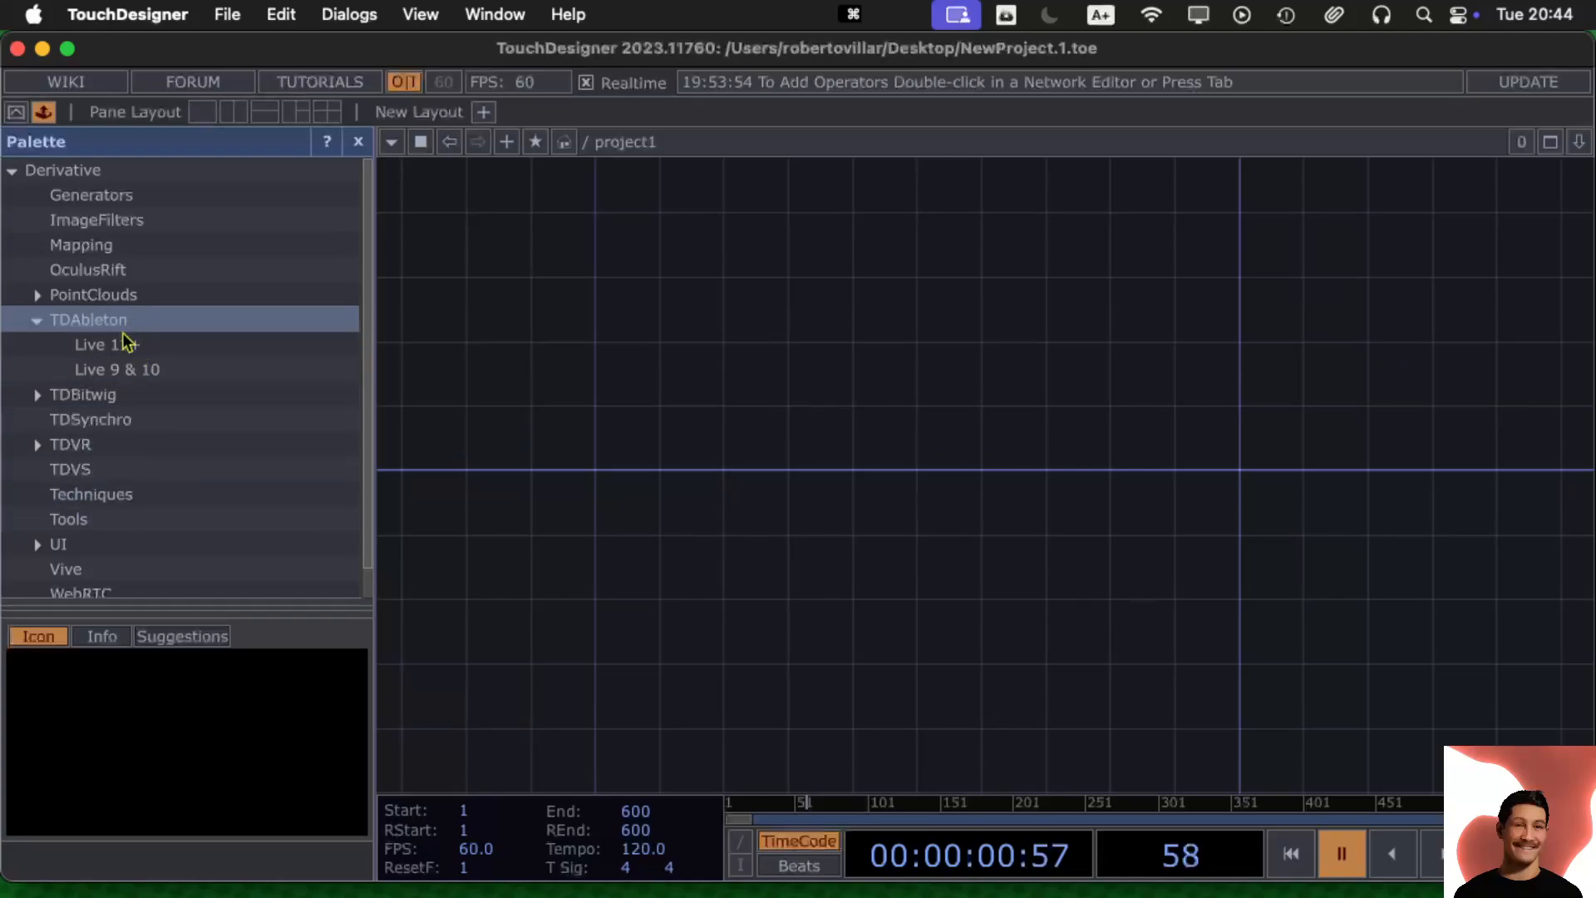
{"action": "left_click", "coordinate": [124, 376]}
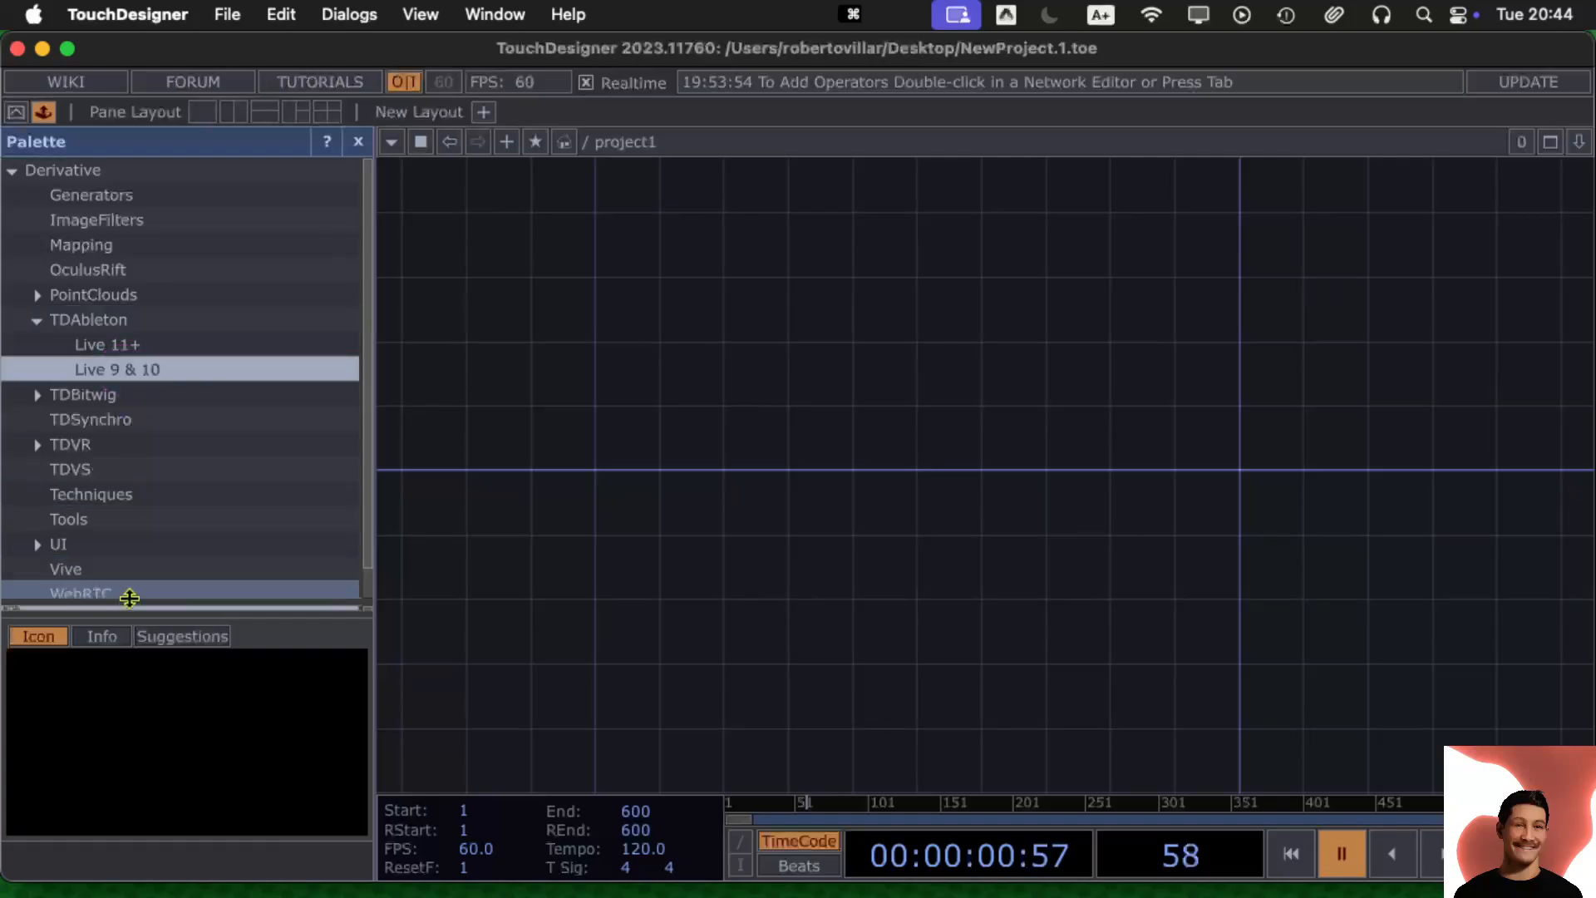
{"action": "left_click_drag", "start_coordinate": [129, 604], "coordinate": [148, 498]}
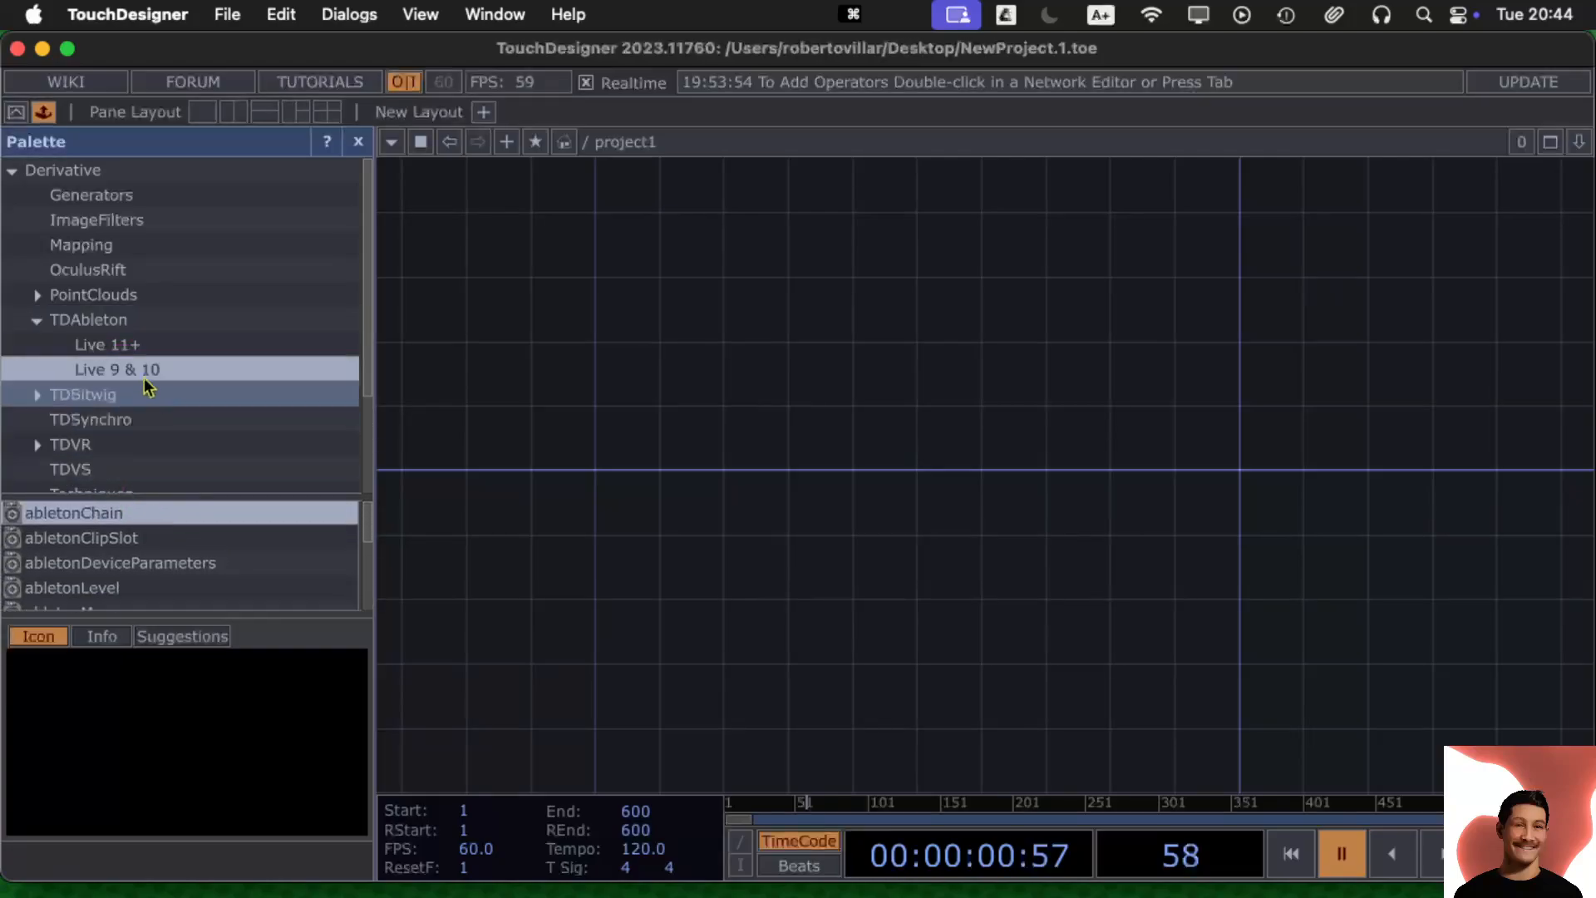
{"action": "left_click", "coordinate": [139, 348]}
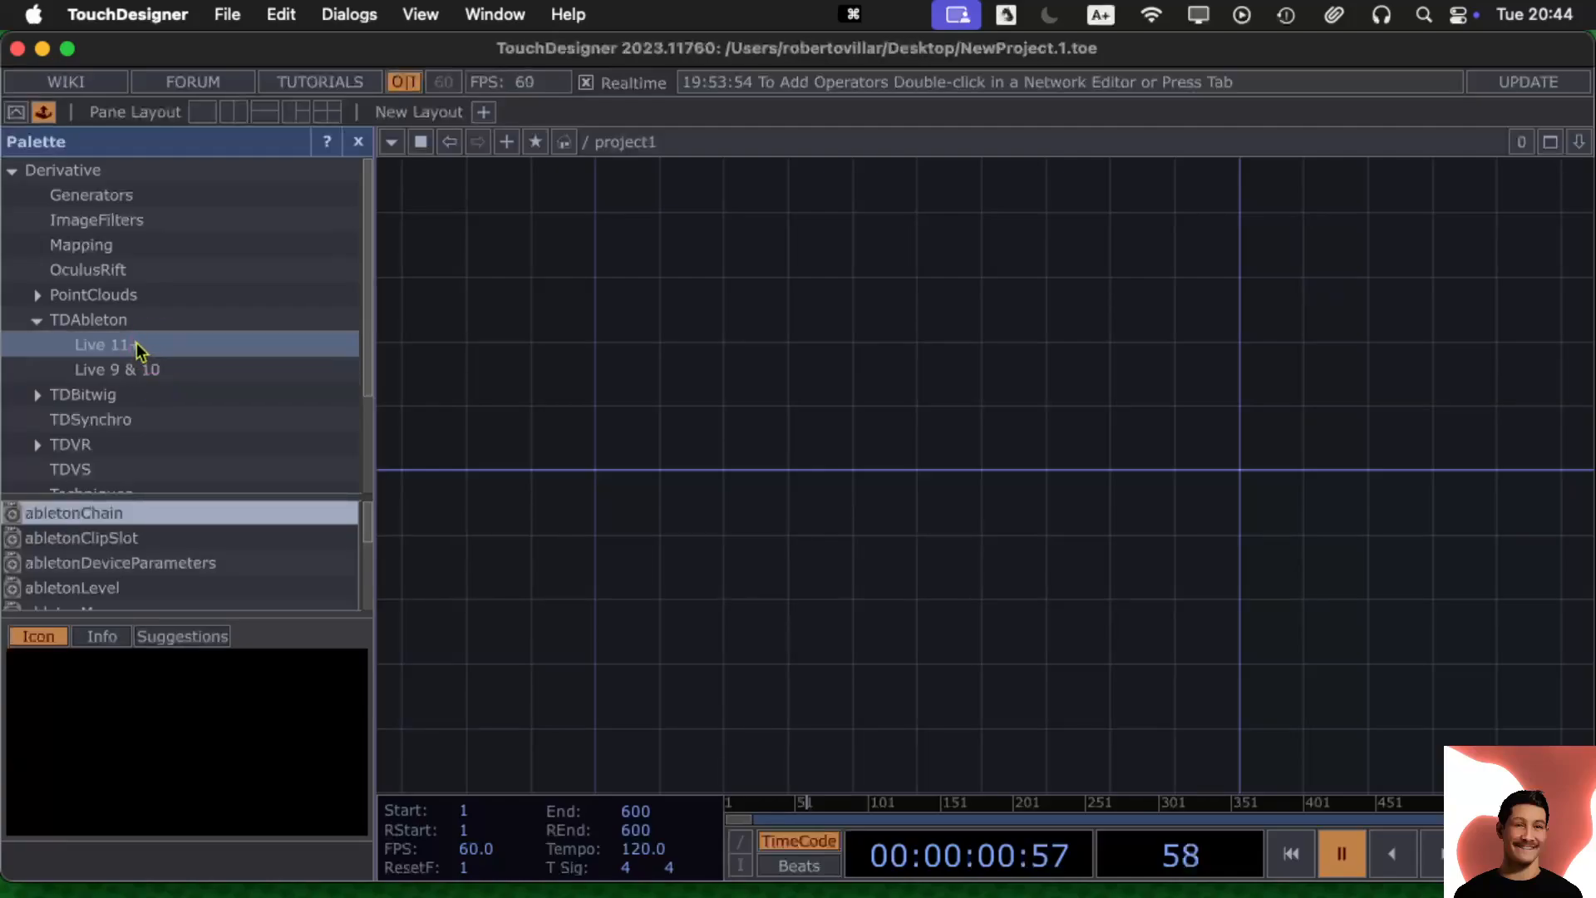
{"action": "left_click_drag", "start_coordinate": [154, 497], "coordinate": [166, 405]}
{"action": "scroll", "coordinate": [157, 488], "scroll_direction": "down", "scroll_amount": 3}
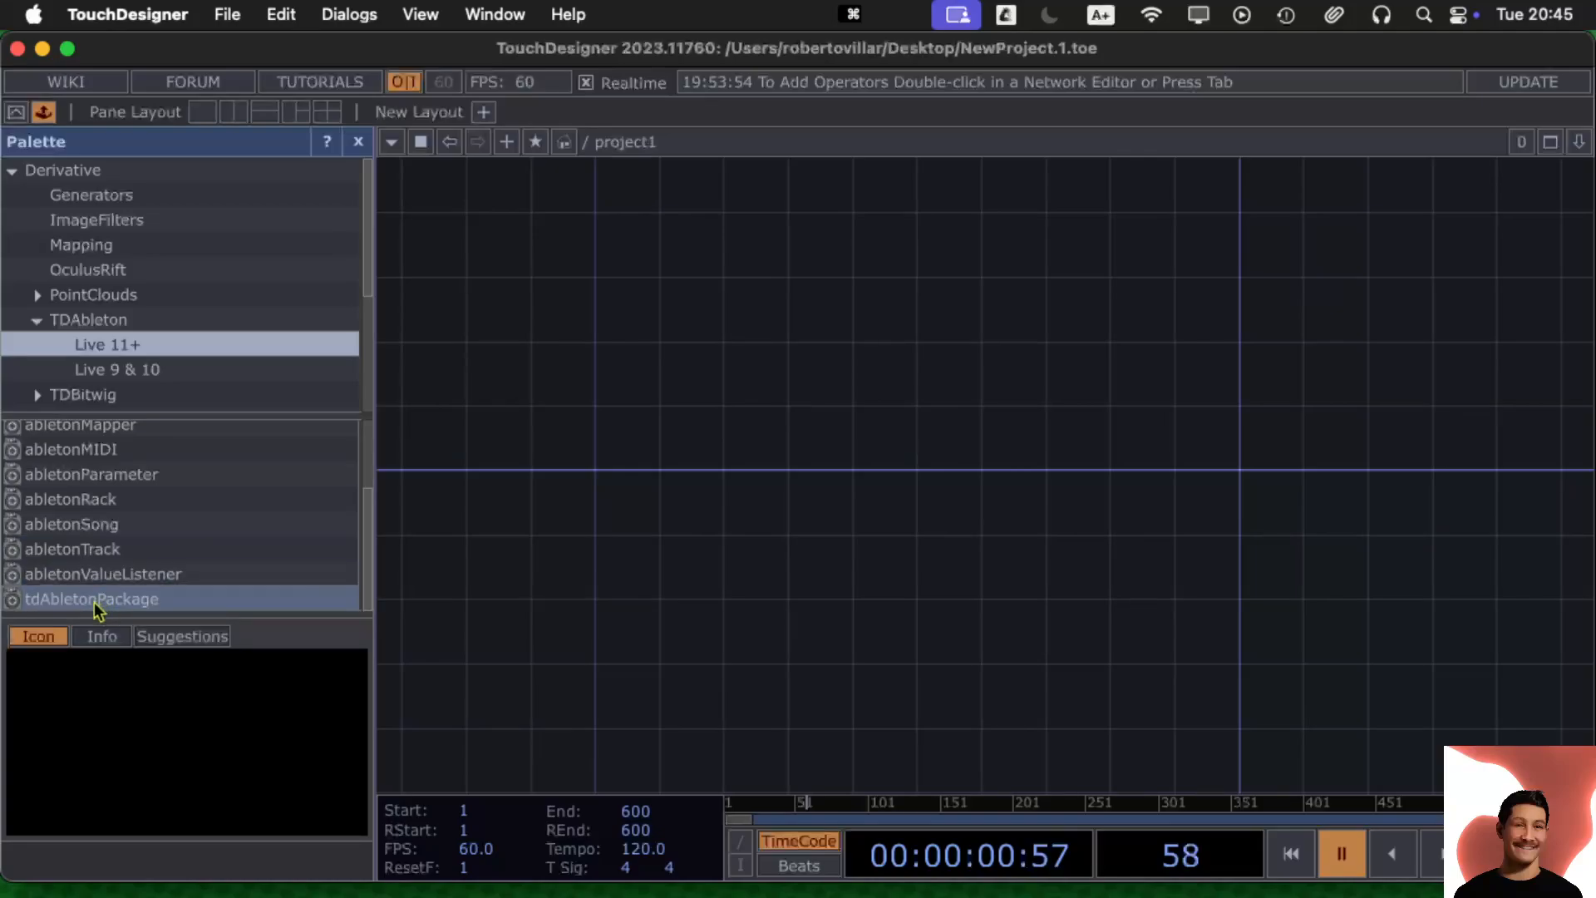
Add the tdAbletonPackage component to the project1 network and close the palette
{"action": "left_click_drag", "start_coordinate": [89, 607], "coordinate": [556, 419]}
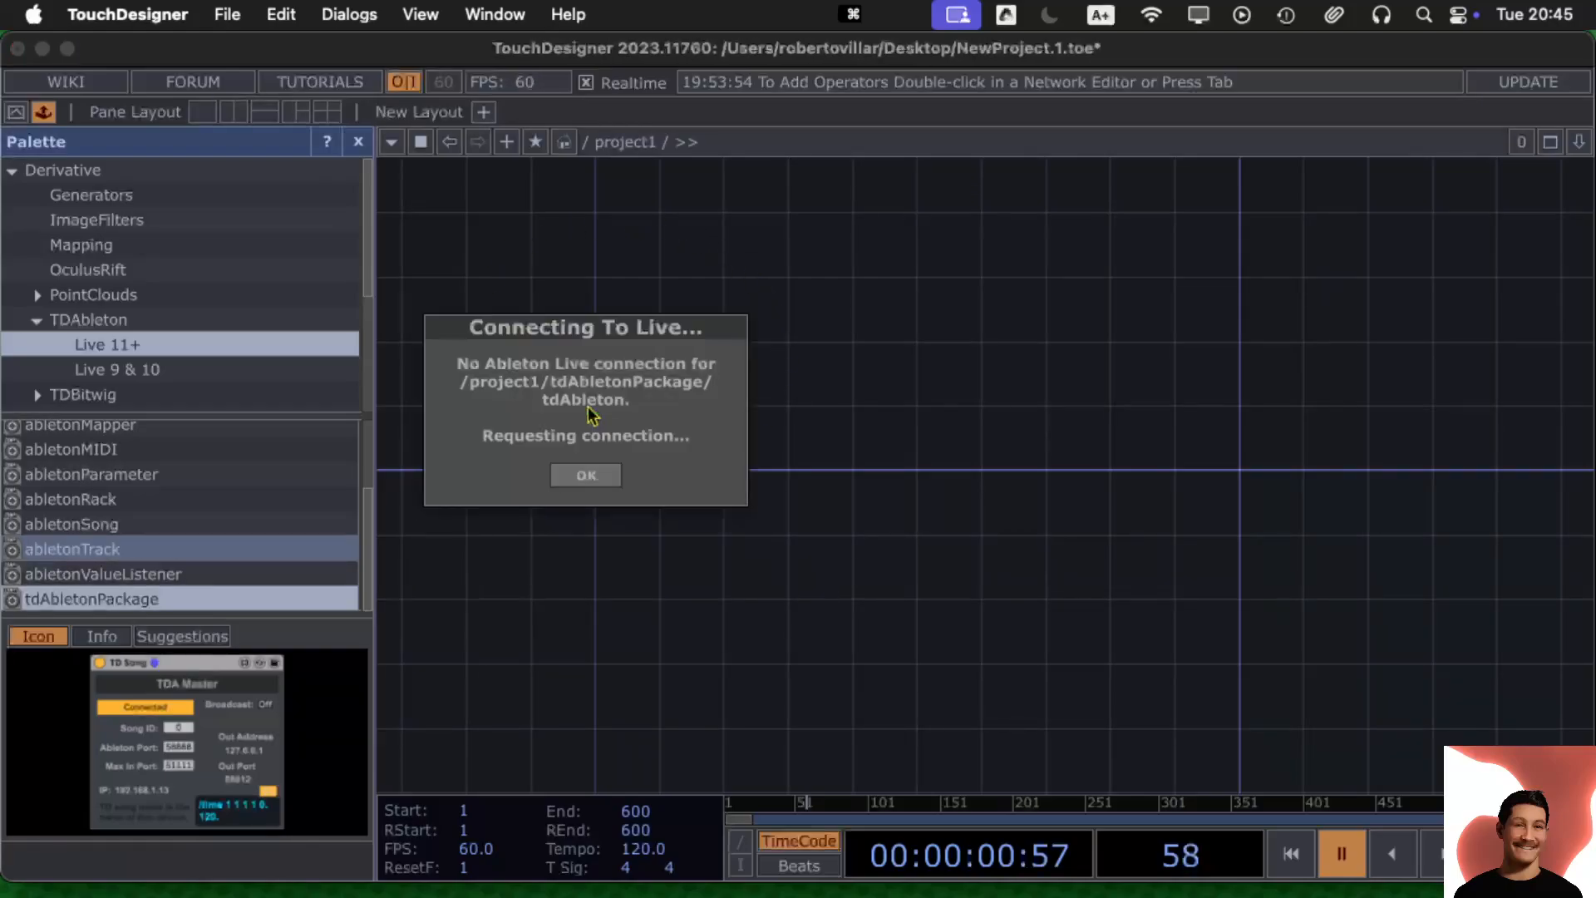
{"action": "left_click_drag", "start_coordinate": [645, 331], "coordinate": [992, 182]}
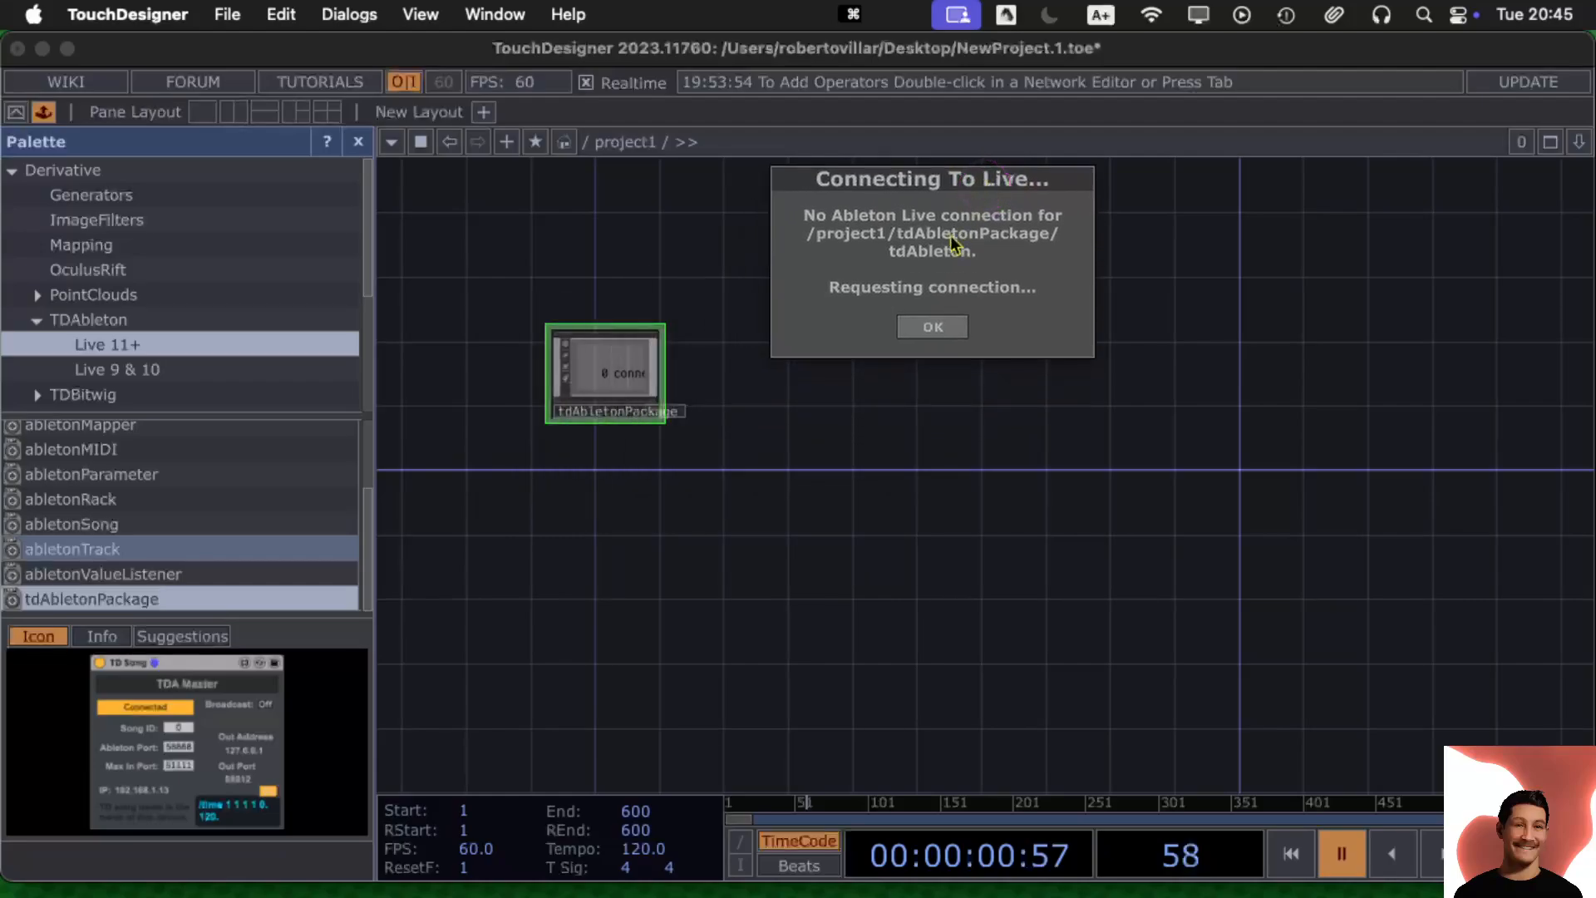
{"action": "left_click", "coordinate": [922, 327]}
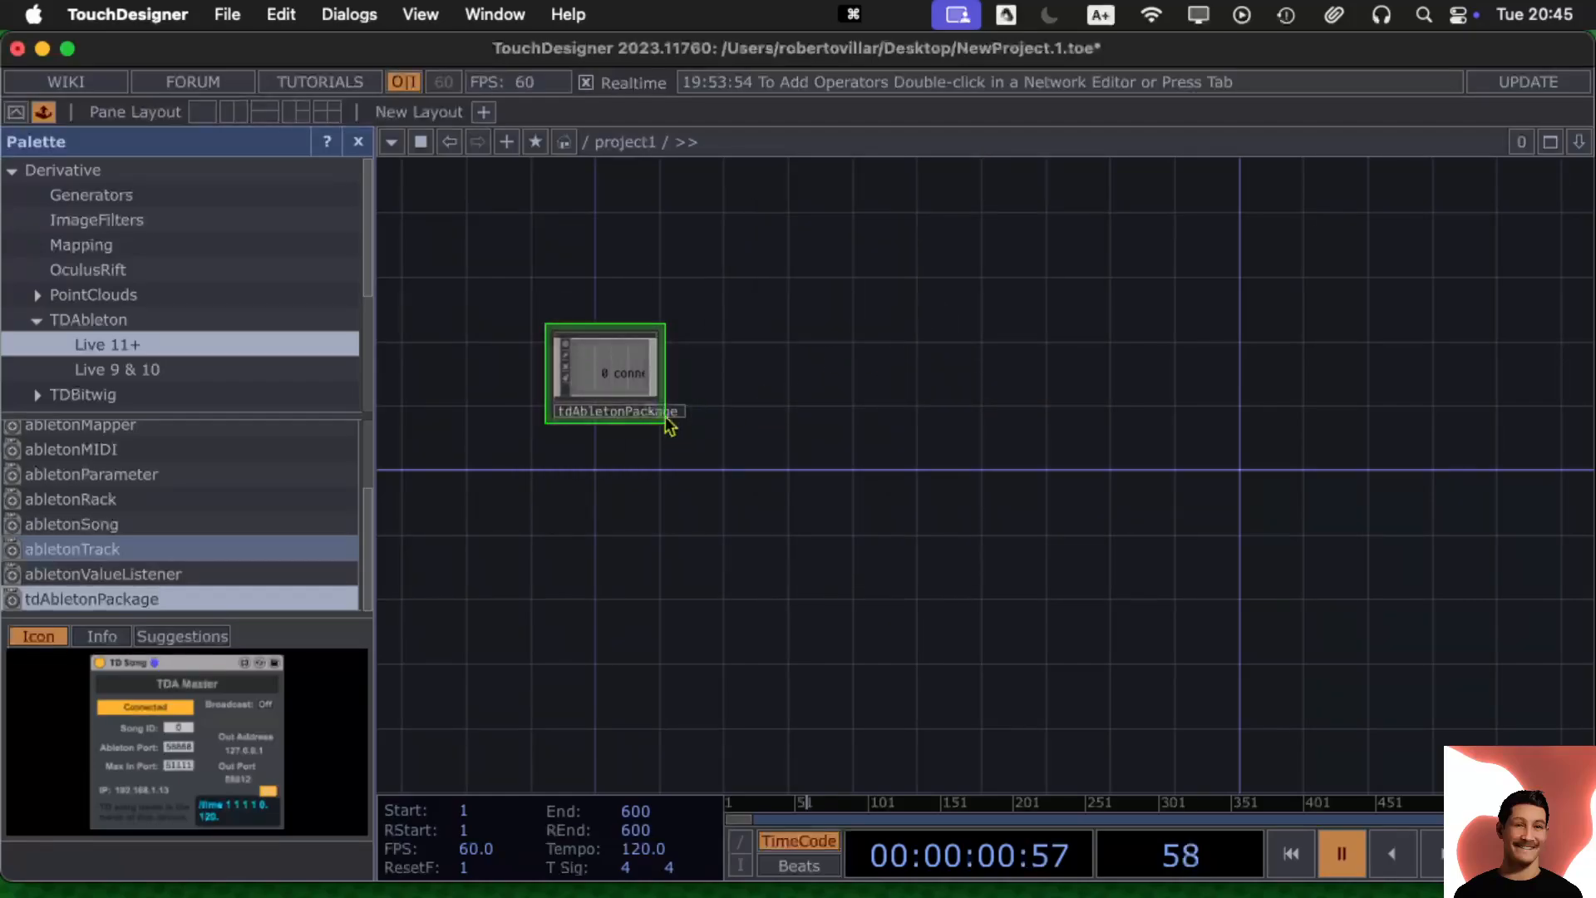
{"action": "scroll", "coordinate": [674, 387], "scroll_direction": "up", "scroll_amount": 3}
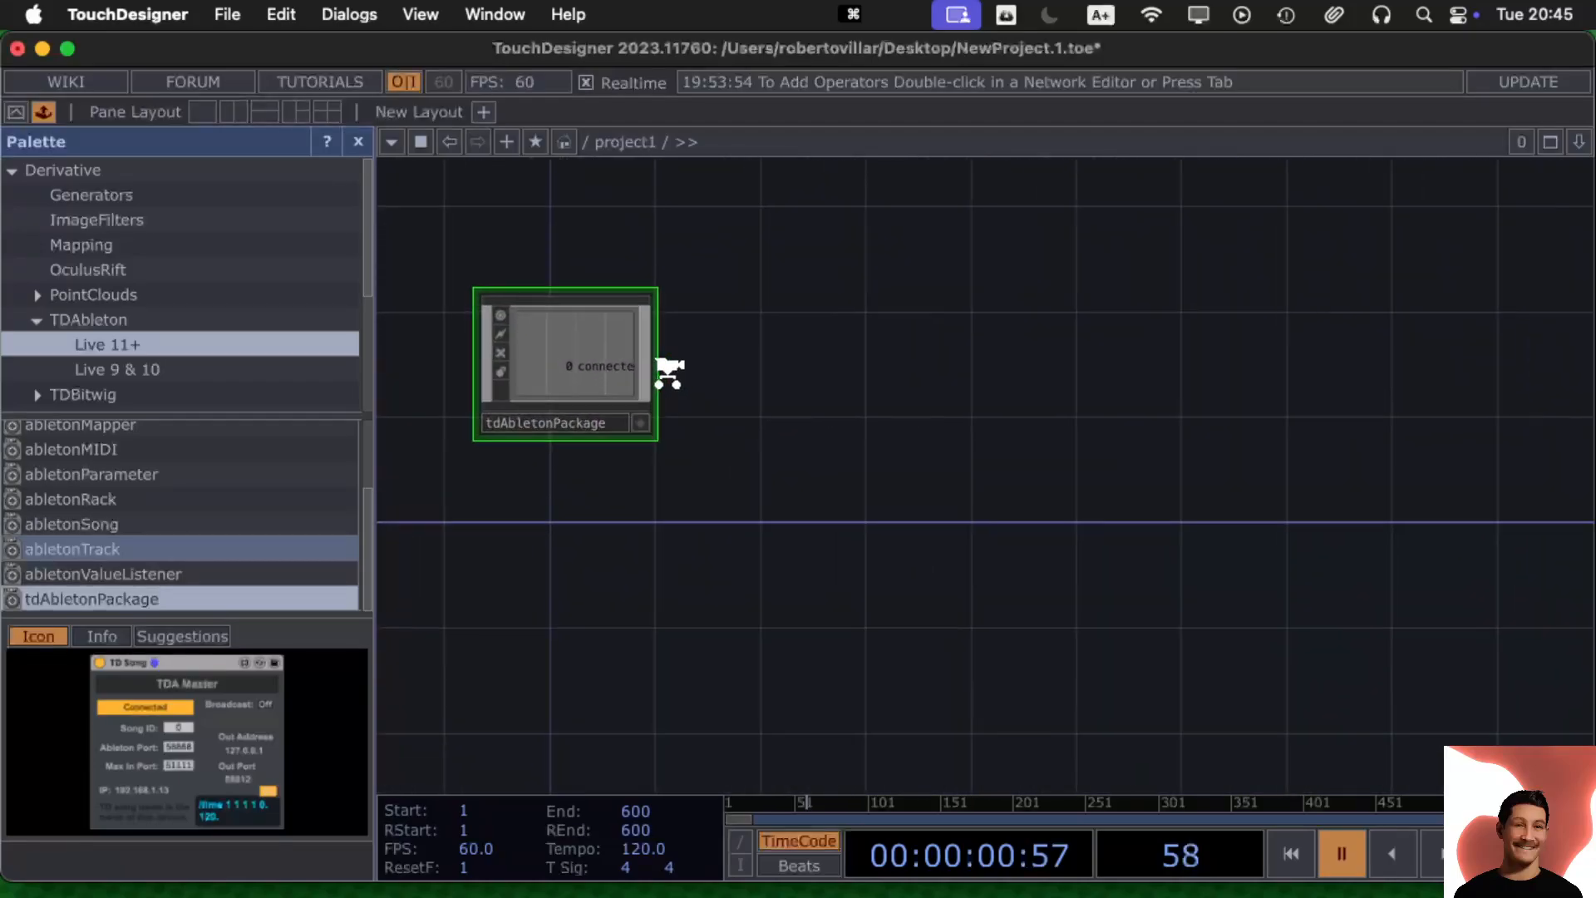
{"action": "left_click", "coordinate": [359, 143]}
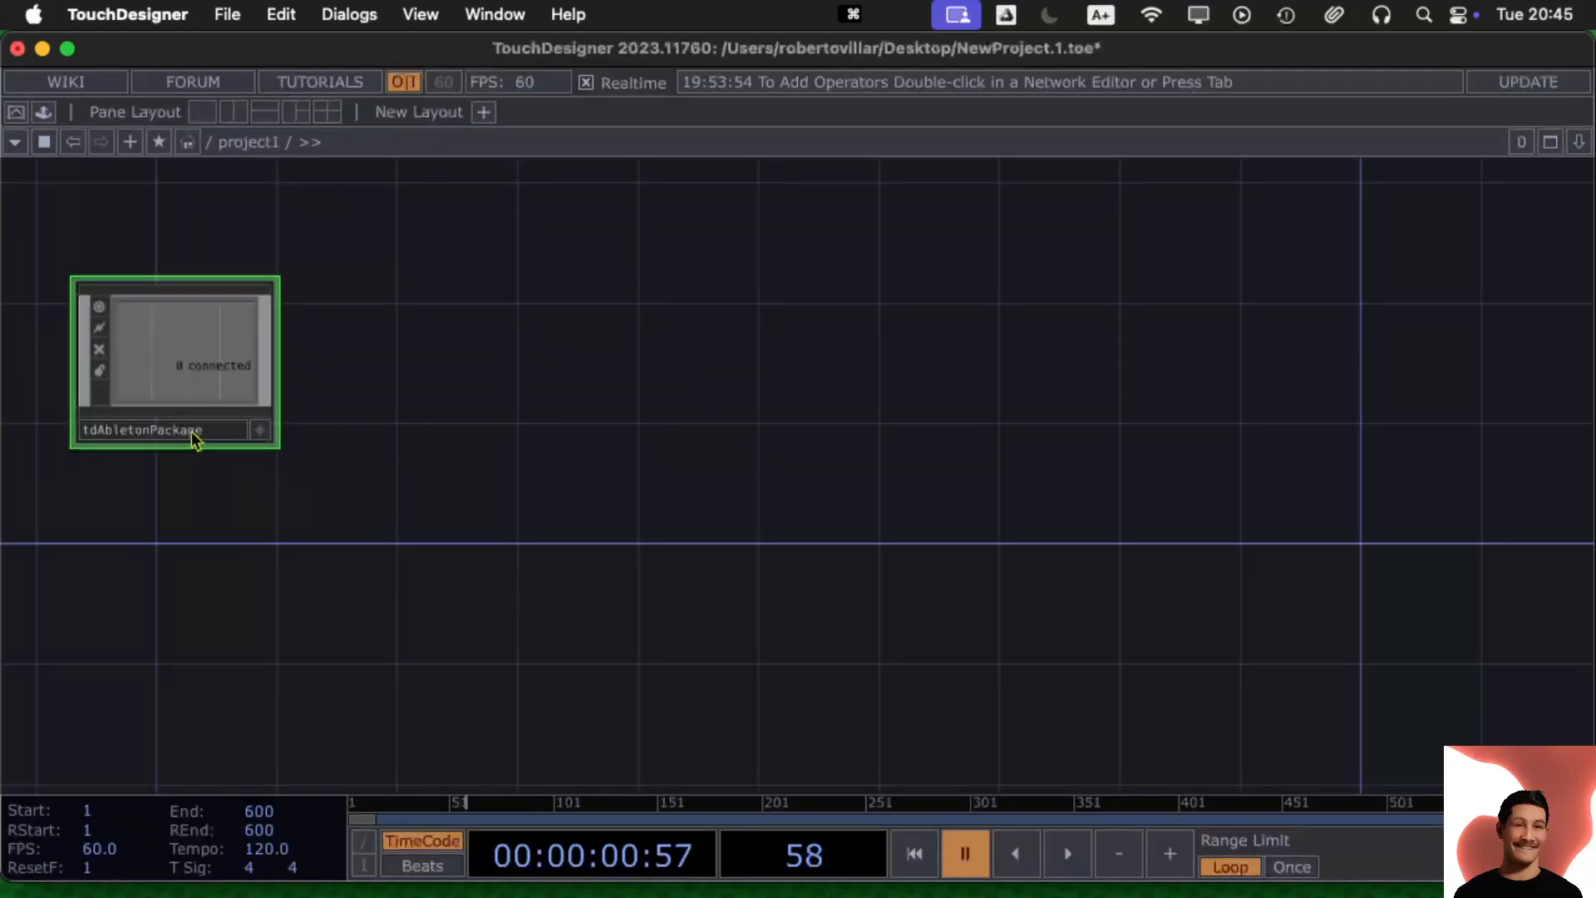
Show the tdAbletonPackage parameters and set its Ableton Live Install to Ableton Live 12 Suite.app
{"action": "key", "text": "p"}
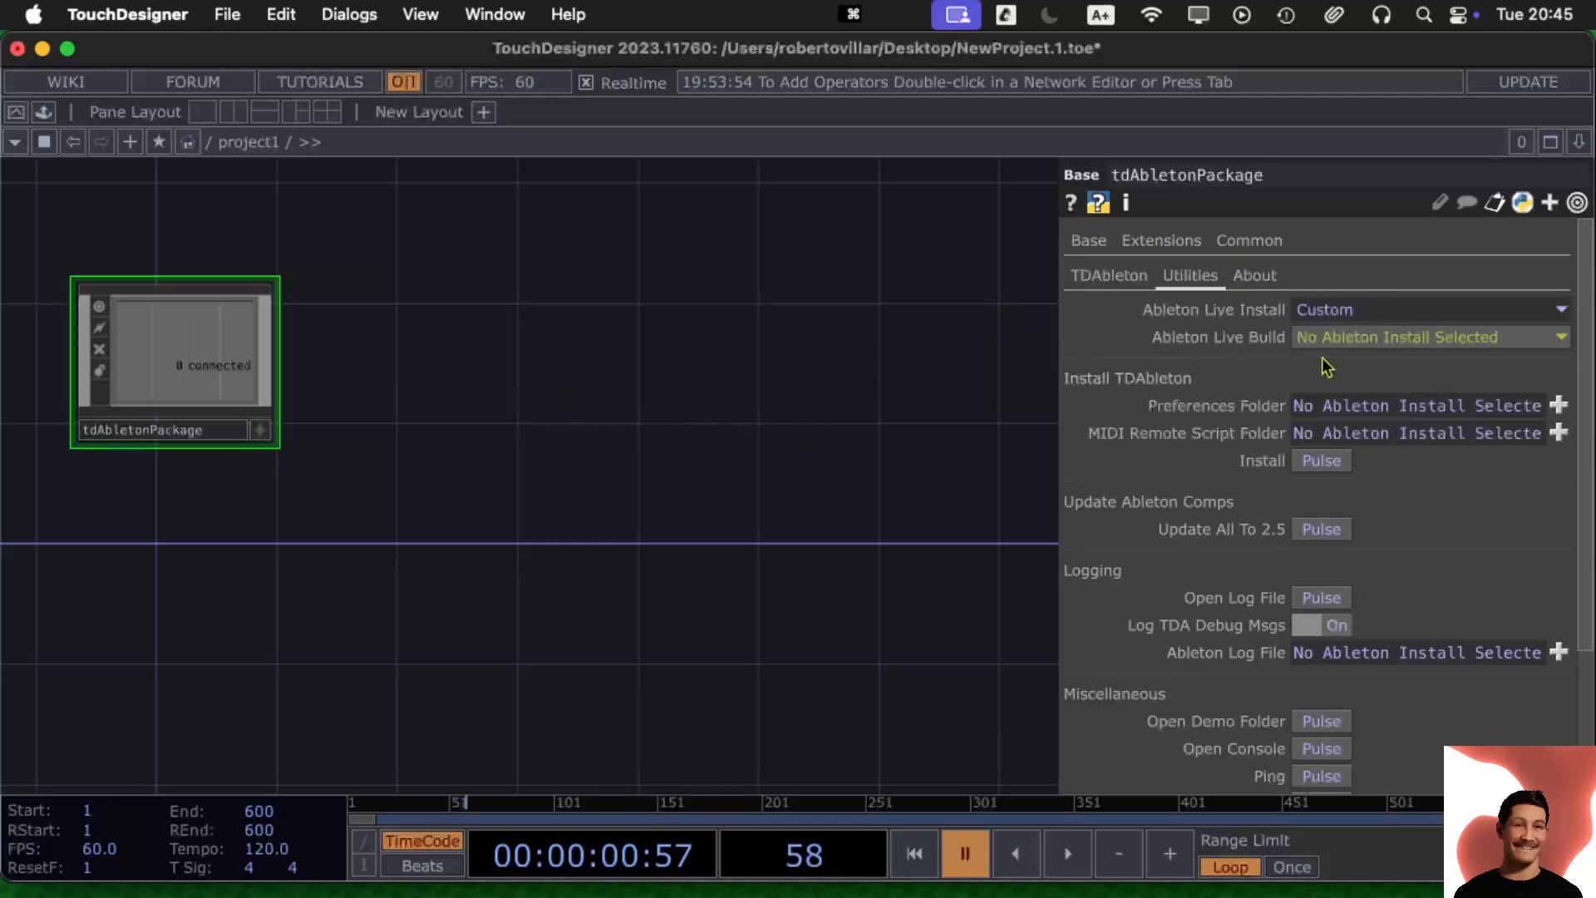
{"action": "scroll", "coordinate": [1324, 369], "scroll_direction": "down", "scroll_amount": 3}
{"action": "scroll", "coordinate": [1317, 385], "scroll_direction": "up", "scroll_amount": 3}
{"action": "left_click", "coordinate": [1561, 312]}
{"action": "left_click", "coordinate": [1417, 360]}
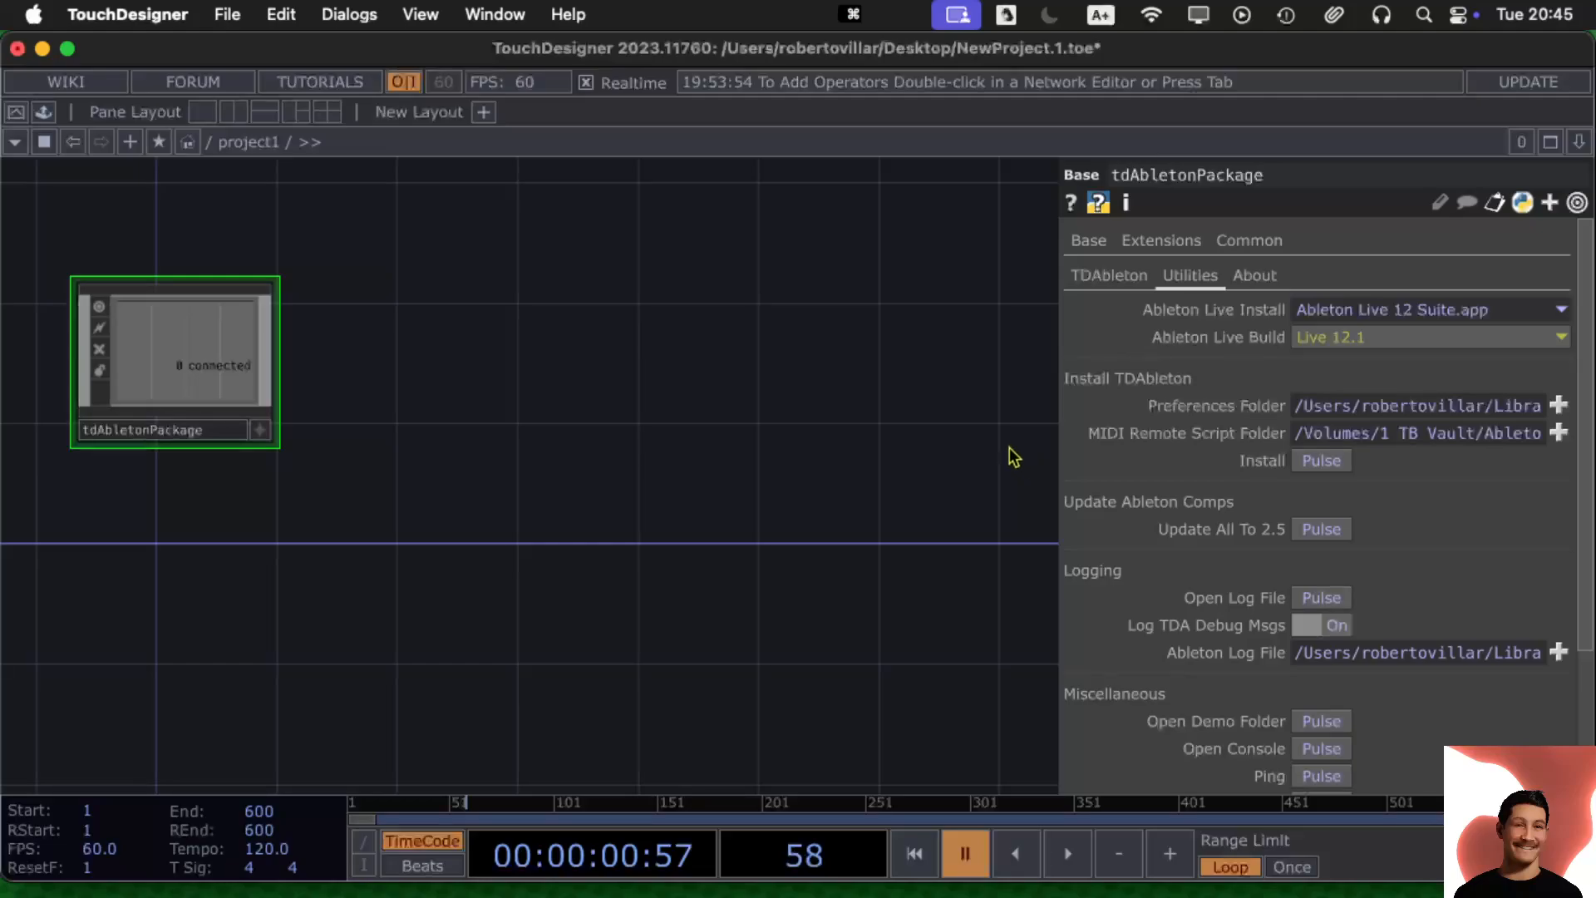
Install TDAbleton for the selected Live version from the package's utilities
{"action": "mouse_move", "coordinate": [4, 457]}
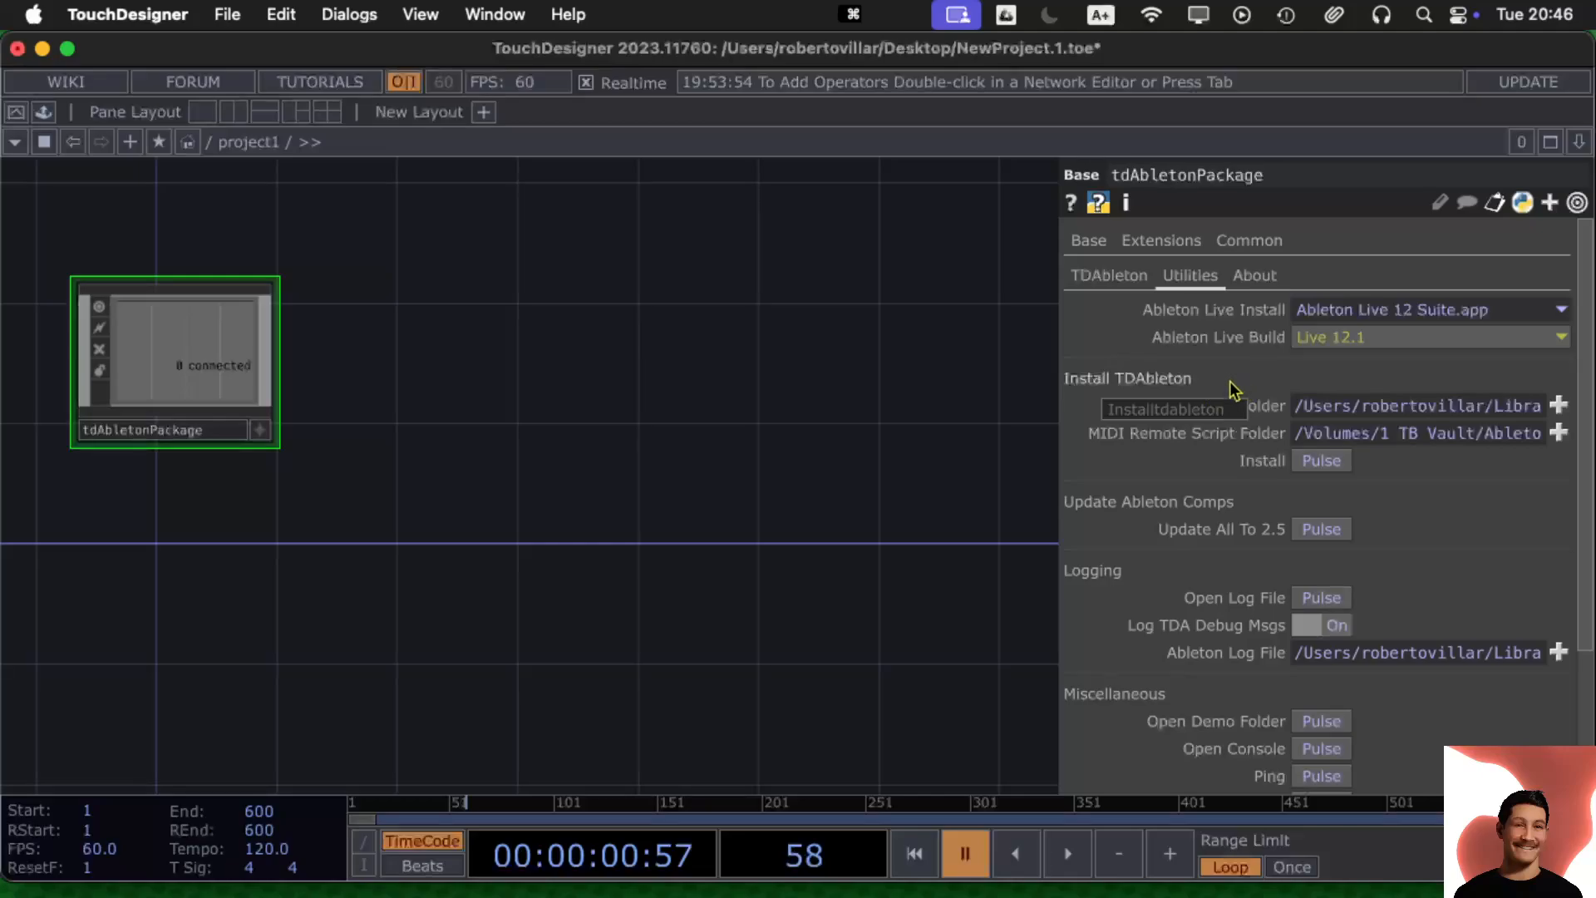
{"action": "left_click", "coordinate": [1321, 462]}
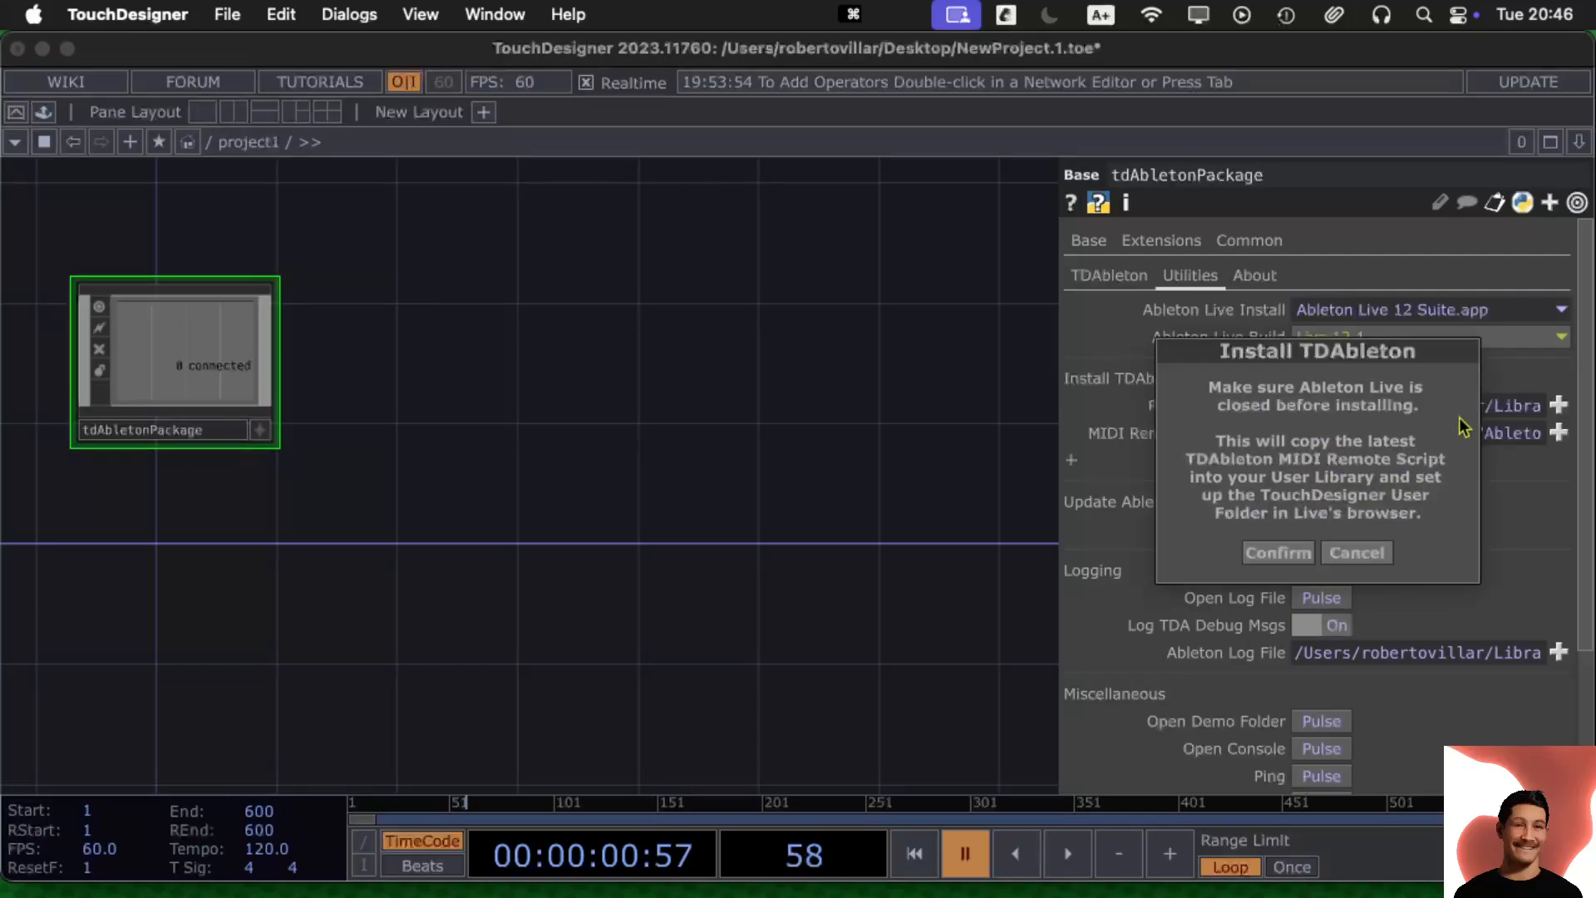
{"action": "left_click_drag", "start_coordinate": [1373, 366], "coordinate": [921, 344]}
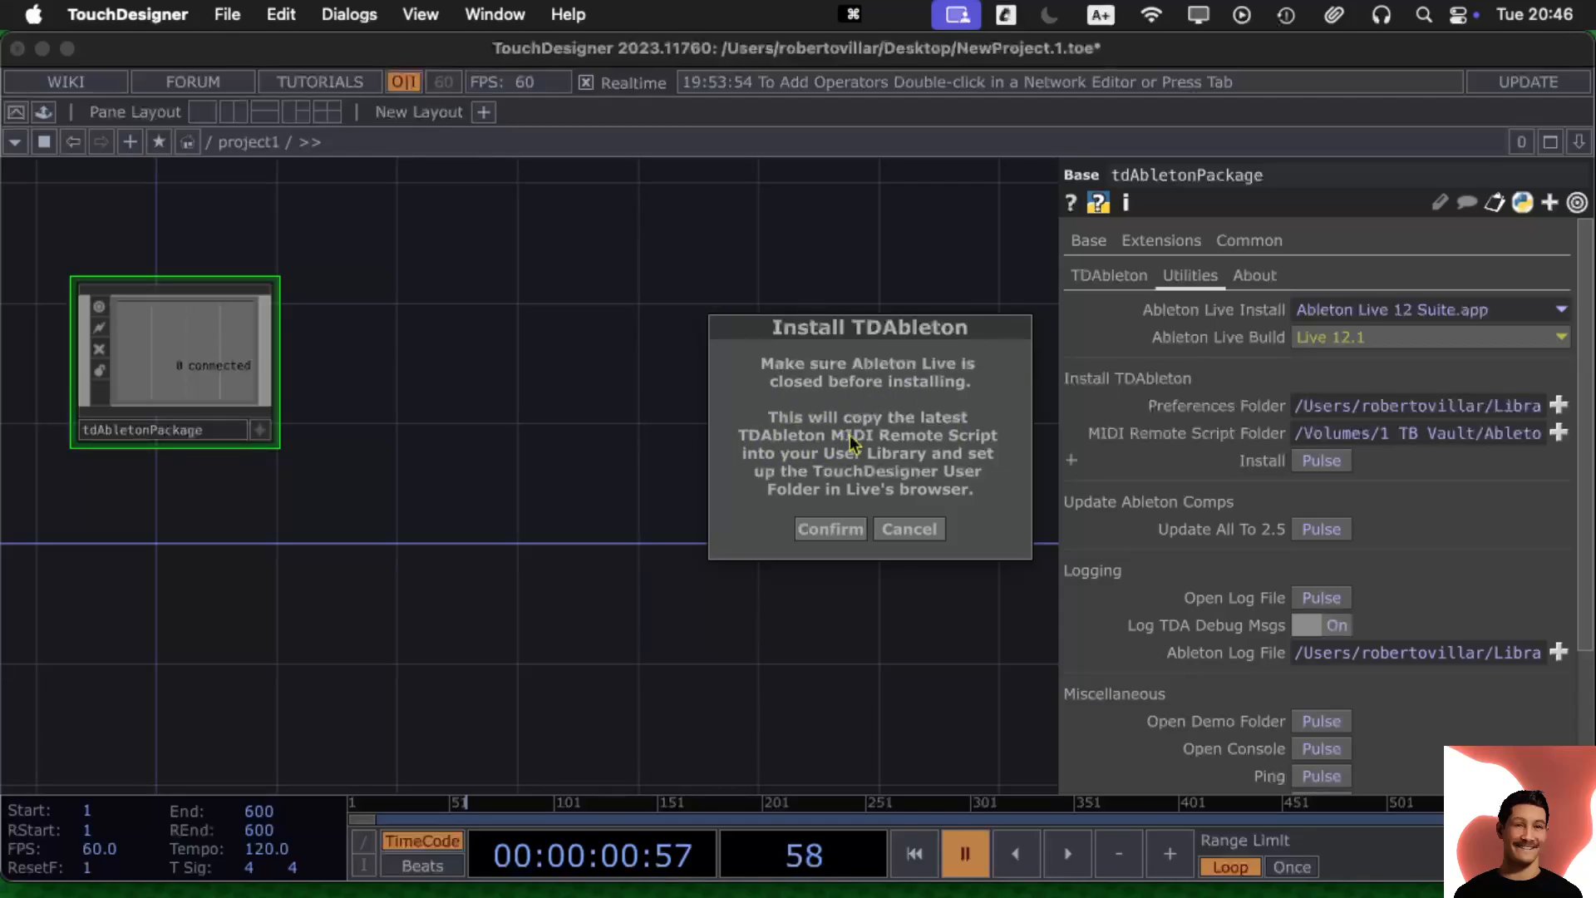
{"action": "left_click", "coordinate": [837, 532]}
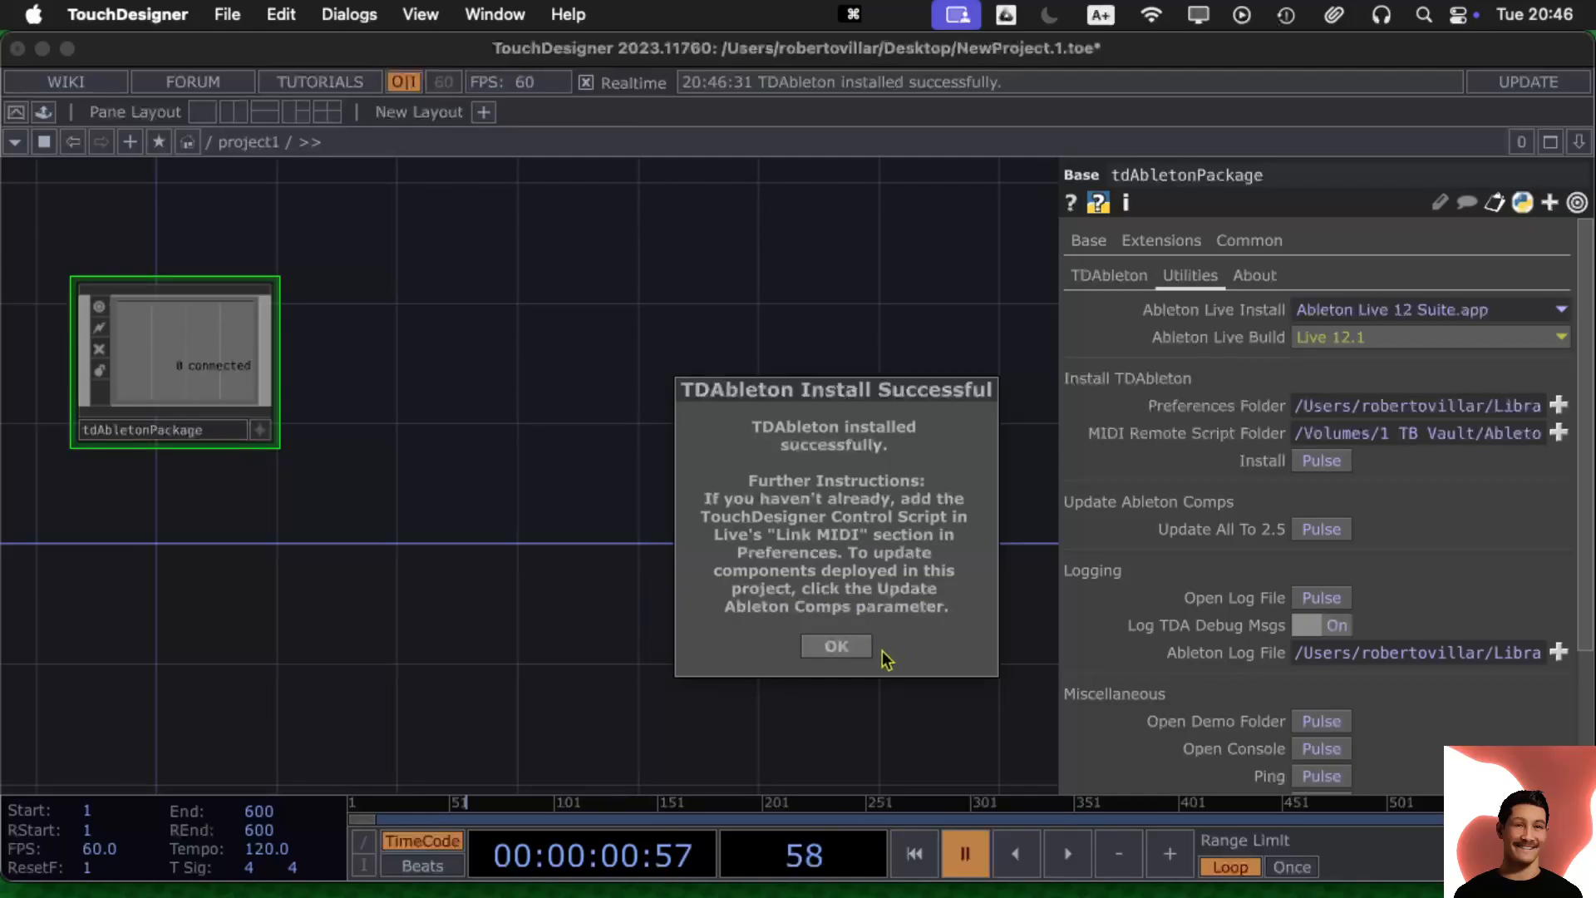
{"action": "left_click", "coordinate": [835, 647]}
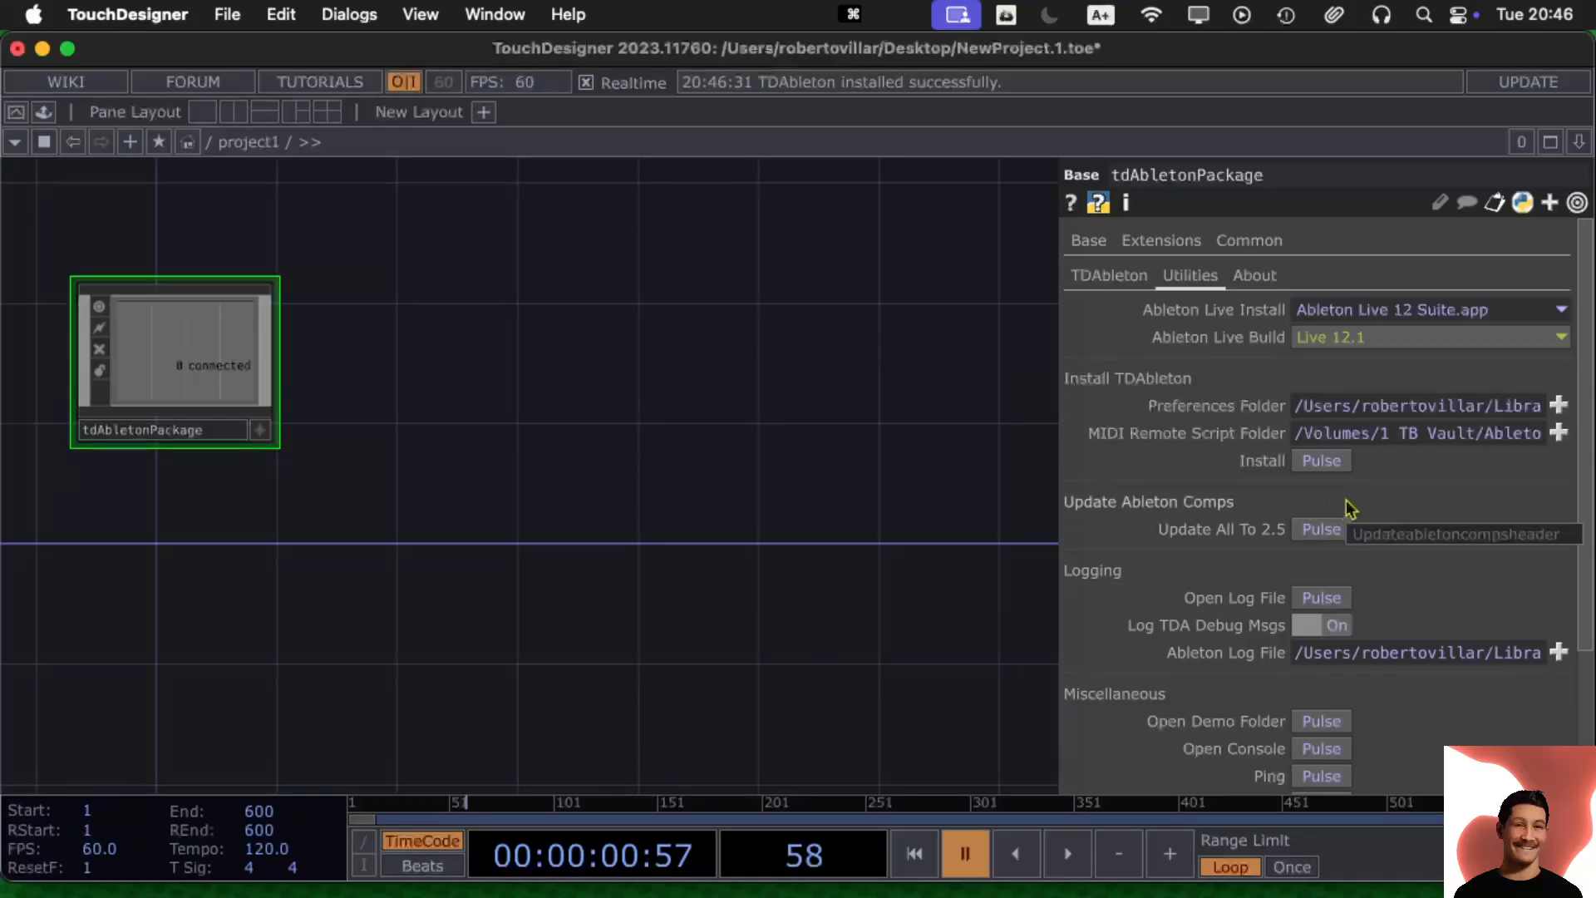
Run the TDAbleton installation once more and update all Ableton components to 2.5
{"action": "left_click", "coordinate": [1330, 466]}
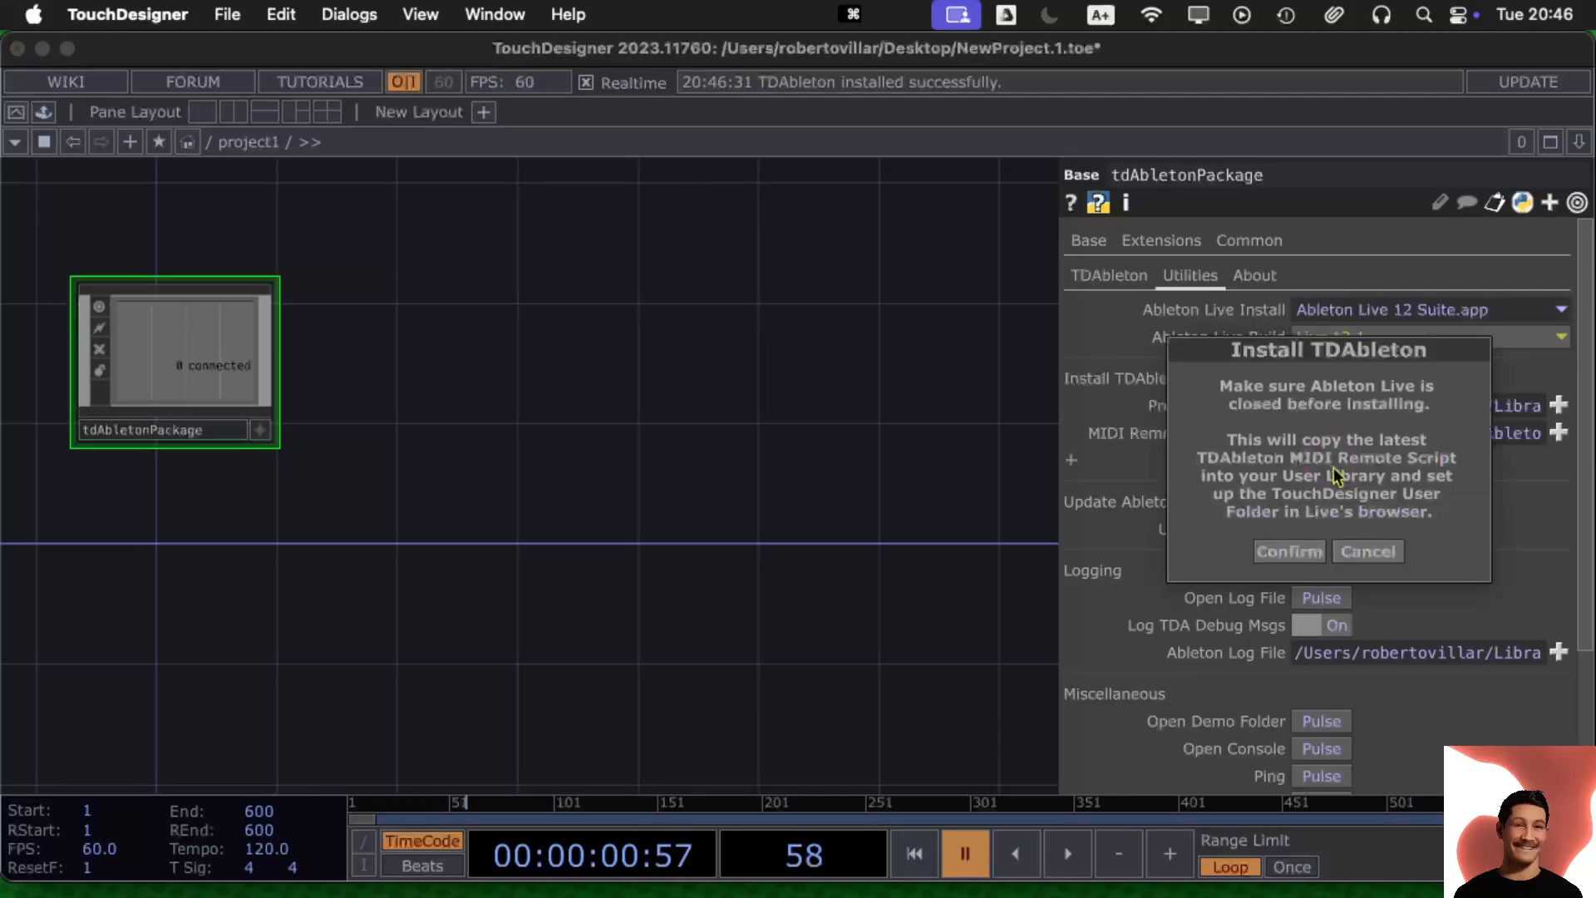
{"action": "left_click", "coordinate": [1287, 550]}
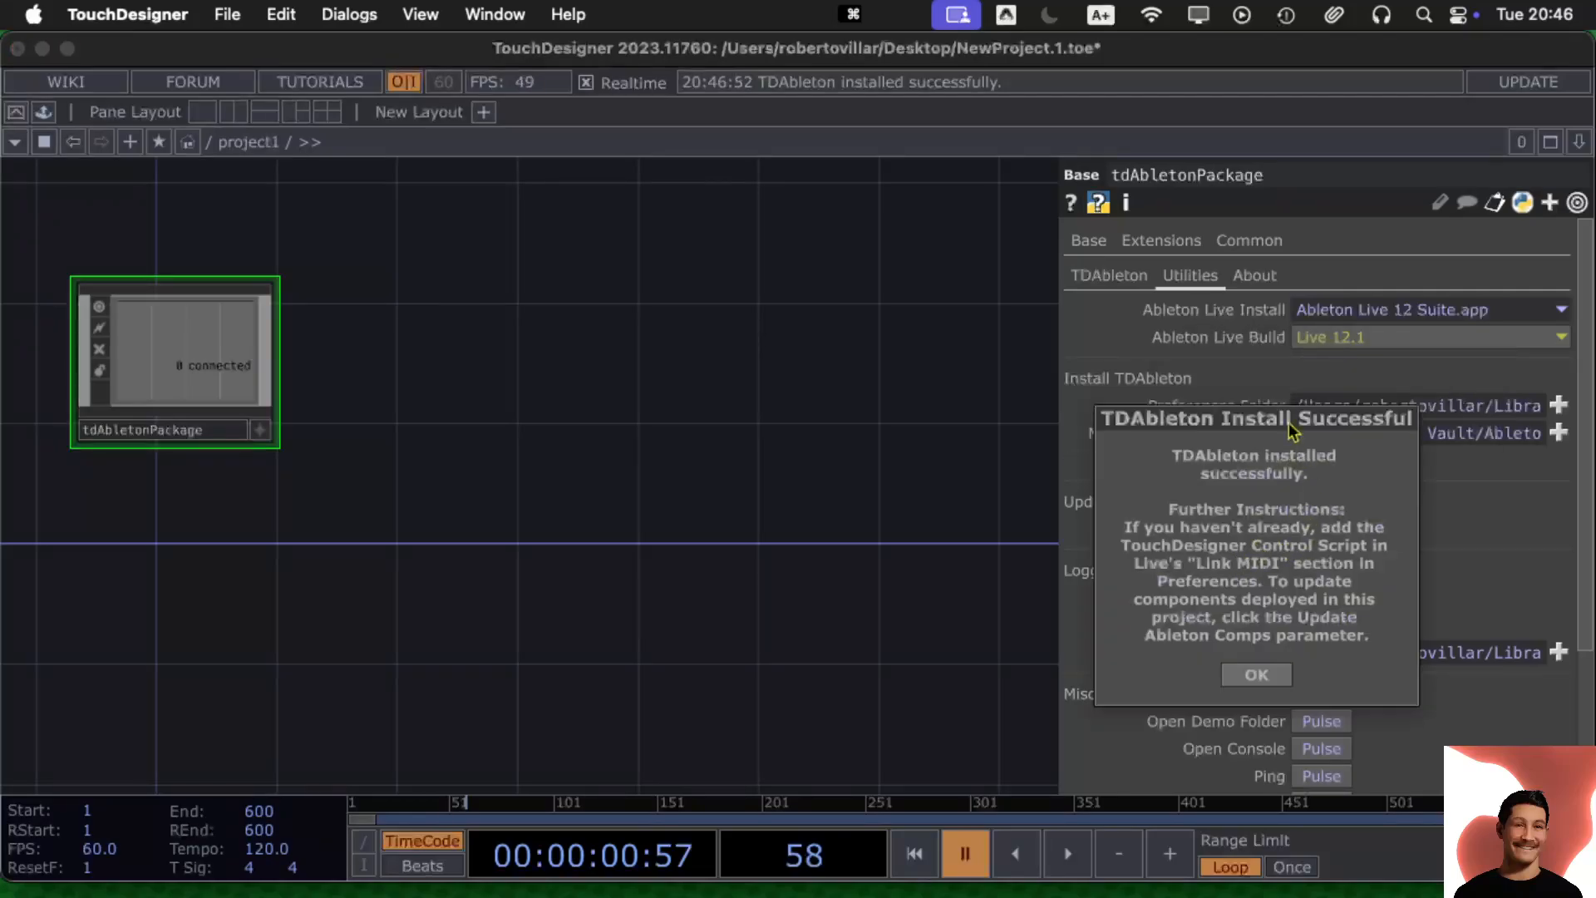
{"action": "left_click_drag", "start_coordinate": [1290, 426], "coordinate": [800, 353]}
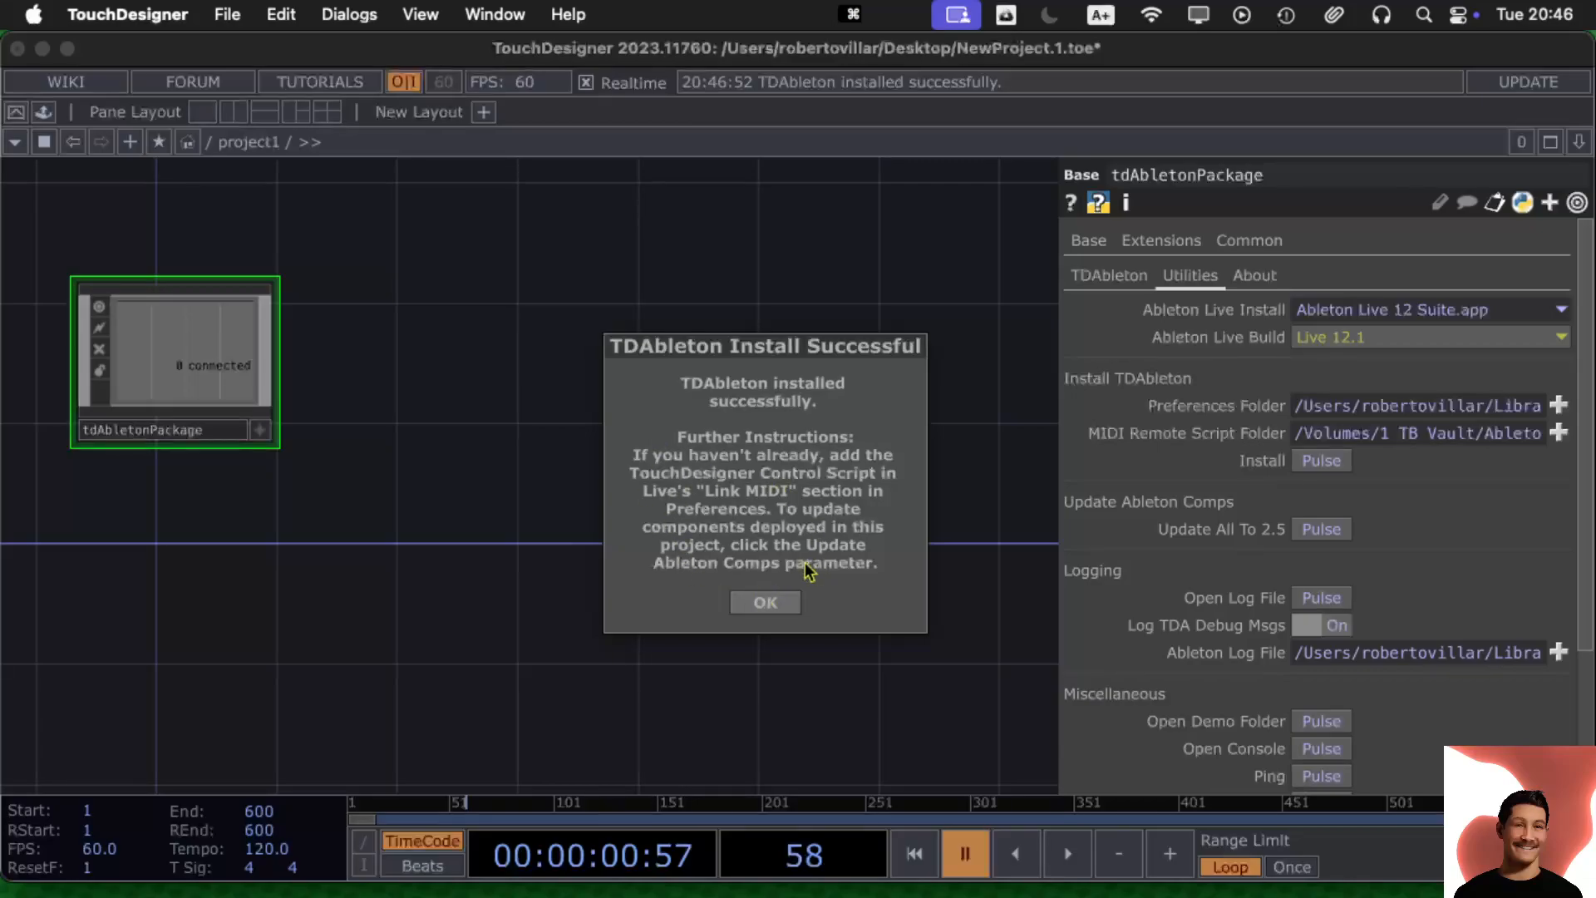
{"action": "left_click", "coordinate": [764, 603]}
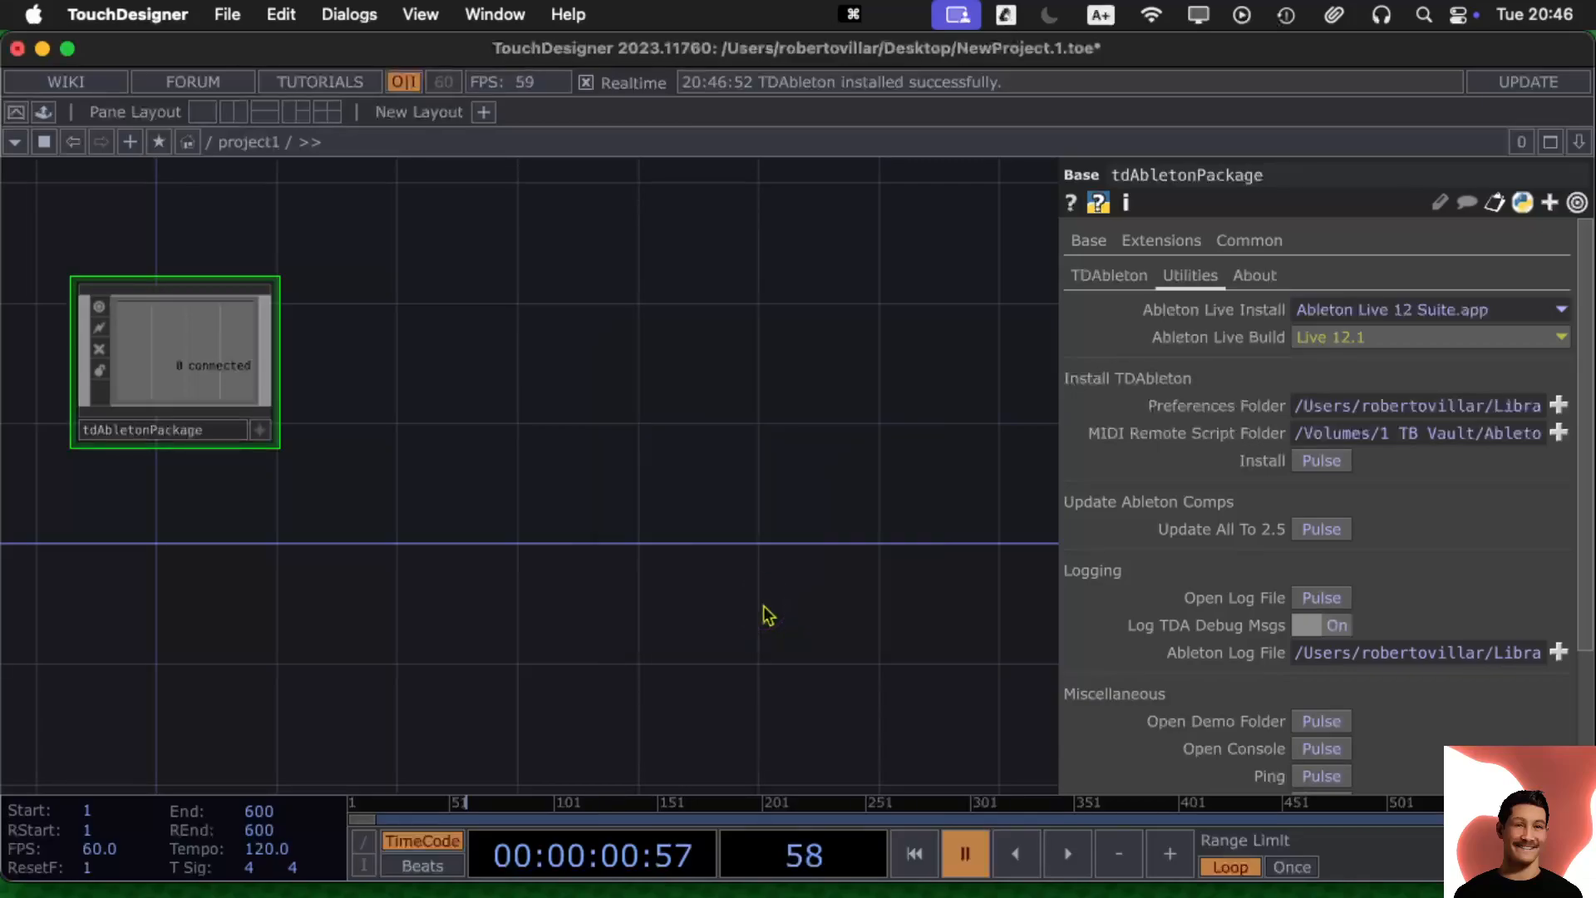
{"action": "left_click", "coordinate": [1322, 532]}
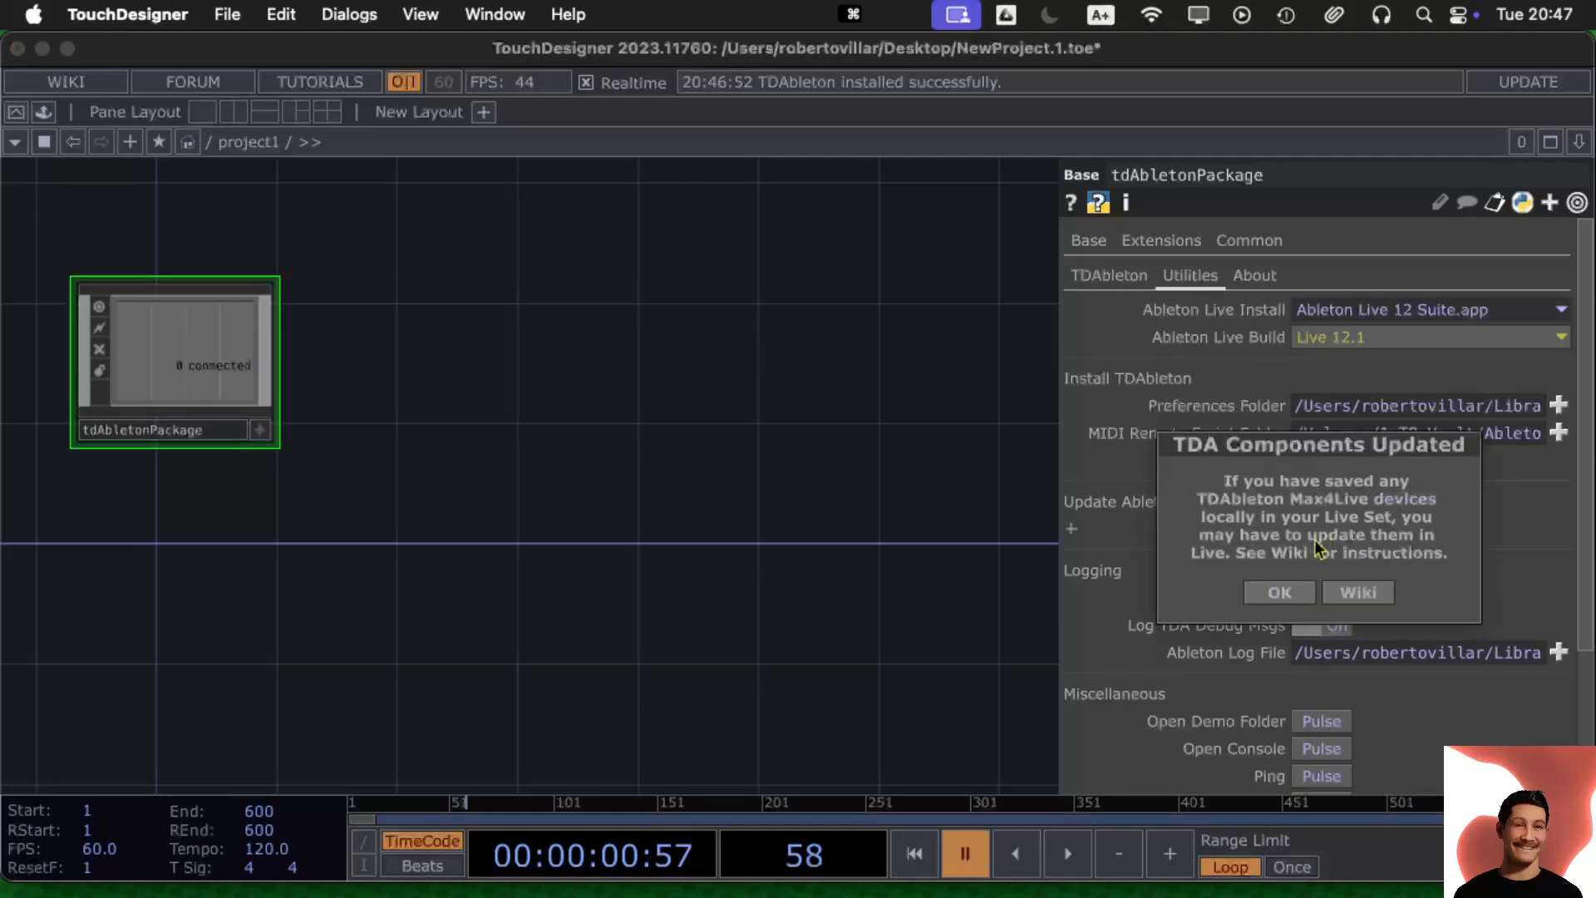
{"action": "left_click", "coordinate": [1290, 595]}
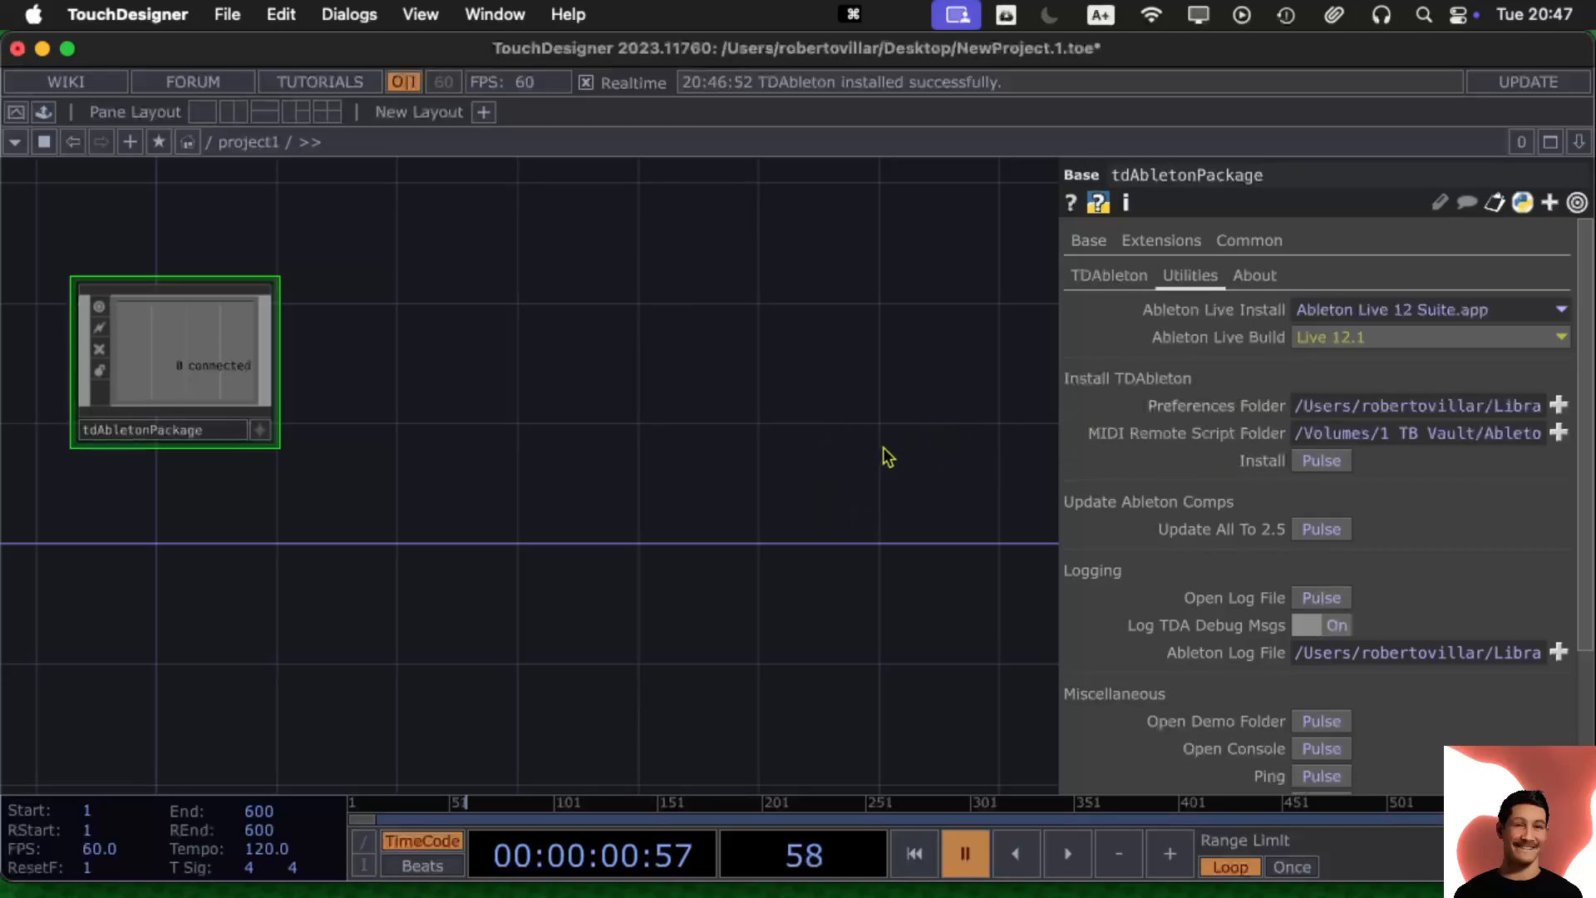
Start the package's Auto-Start Live Set and switch to Ableton Live
{"action": "scroll", "coordinate": [1265, 426], "scroll_direction": "down", "scroll_amount": 3}
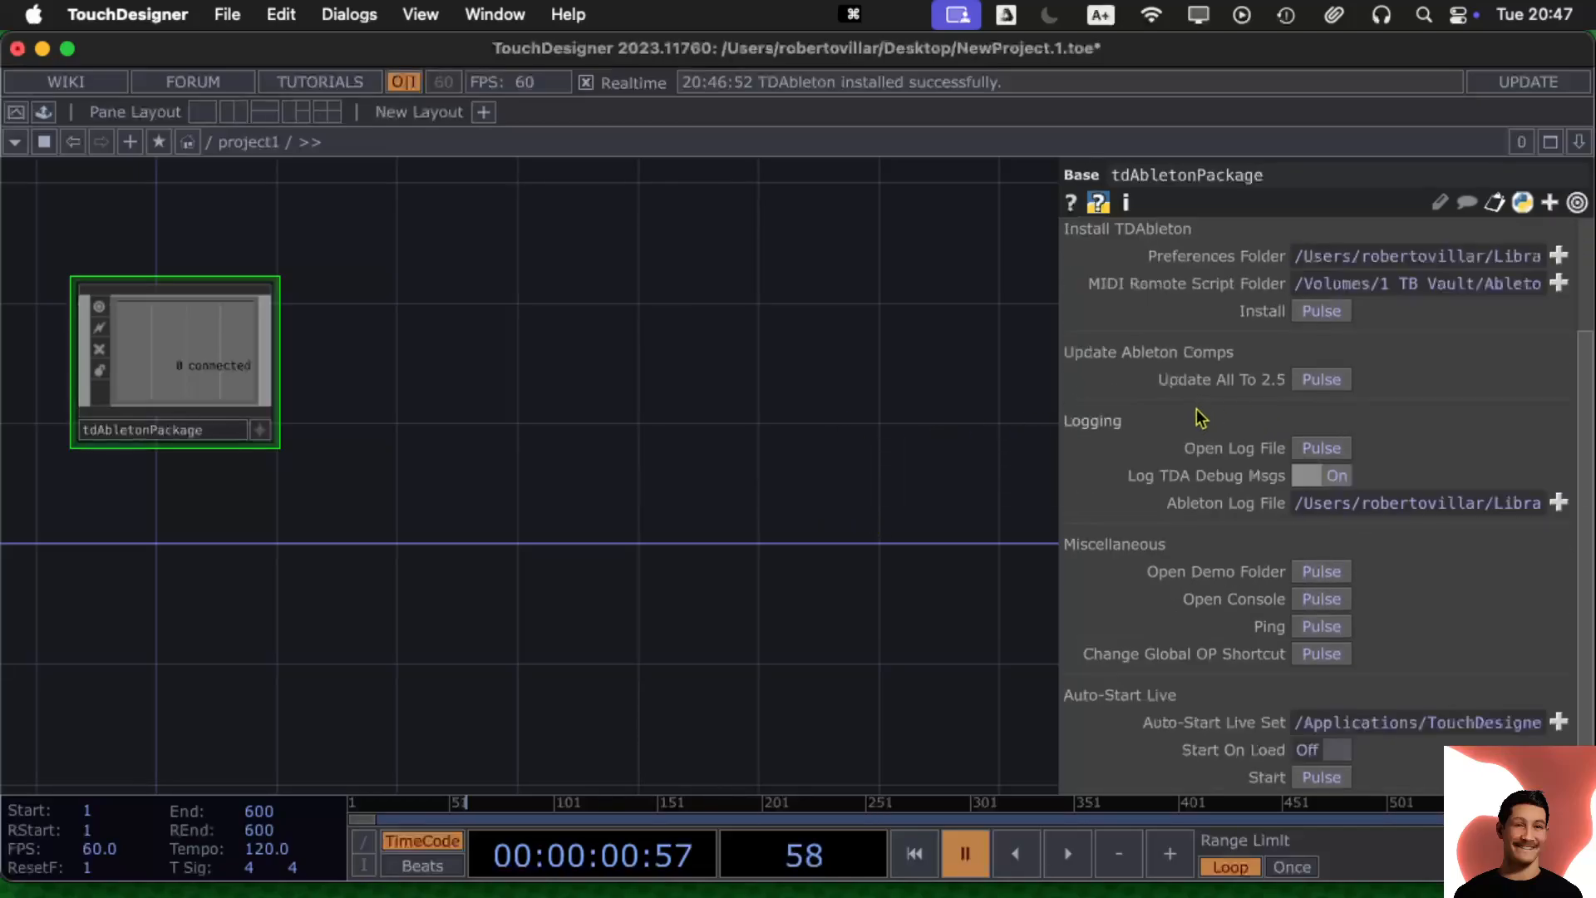
{"action": "left_click", "coordinate": [1316, 780]}
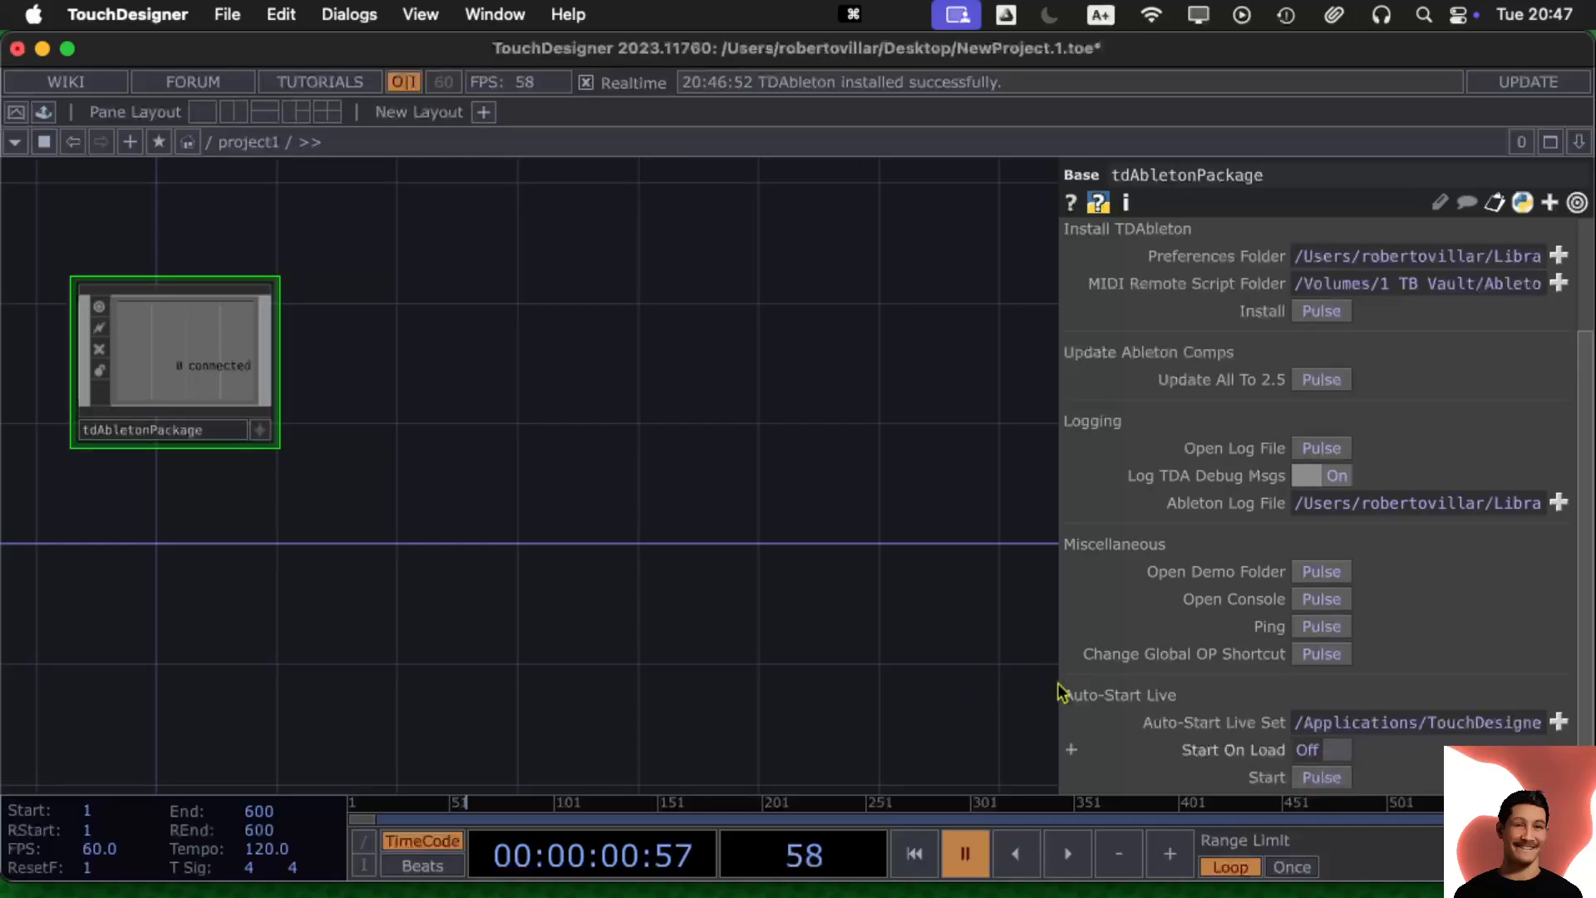
{"action": "mouse_move", "coordinate": [6, 366]}
{"action": "mouse_move", "coordinate": [12, 470]}
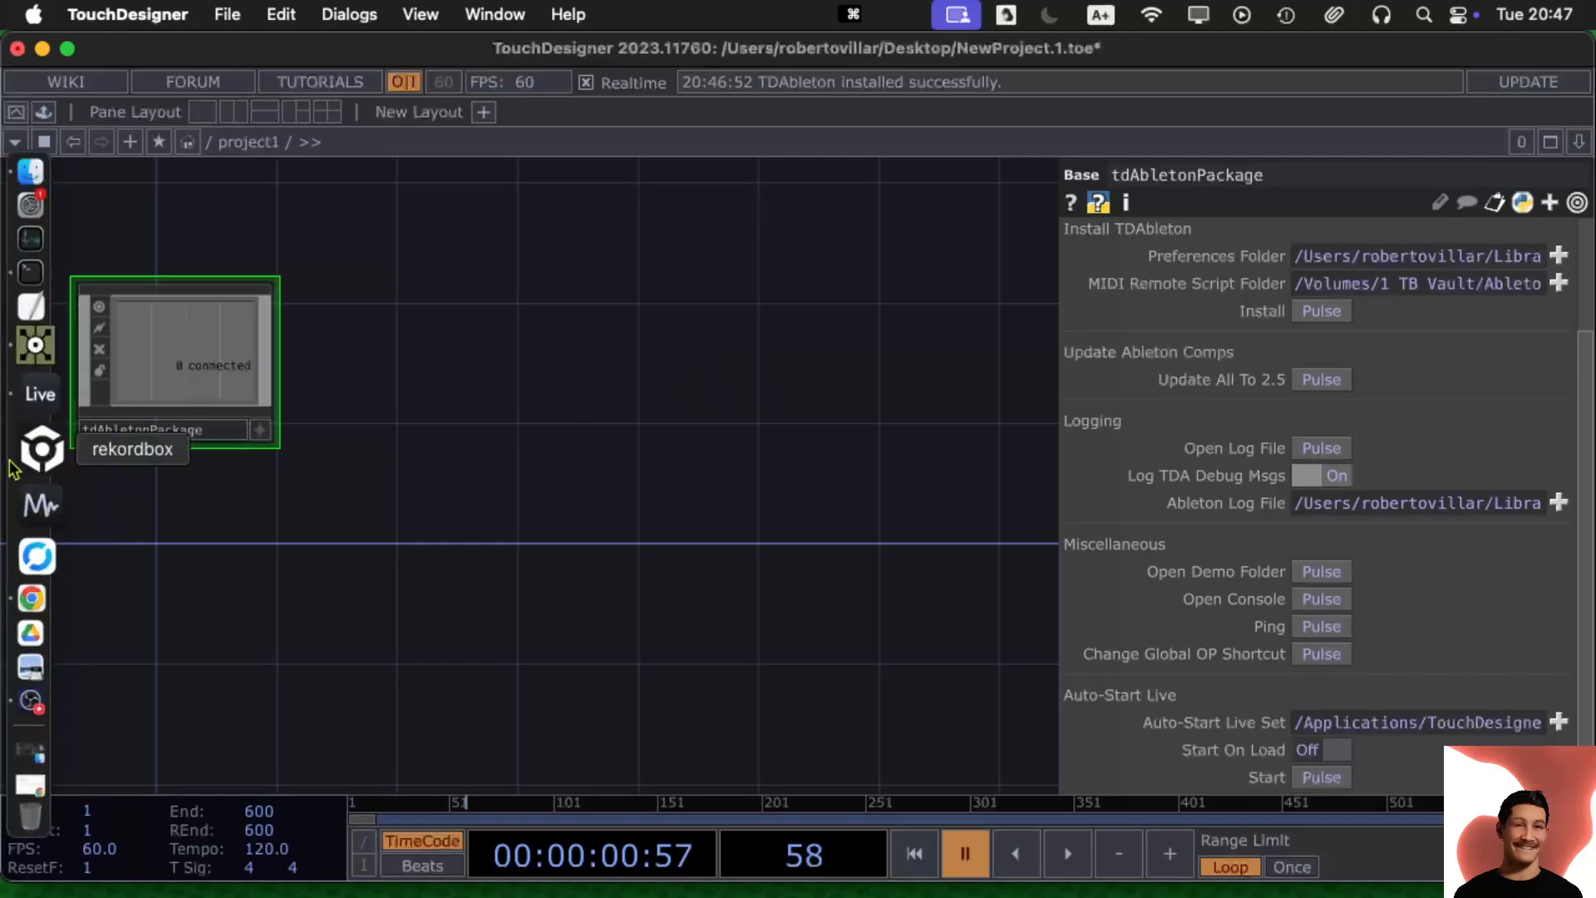
{"action": "left_click", "coordinate": [40, 394]}
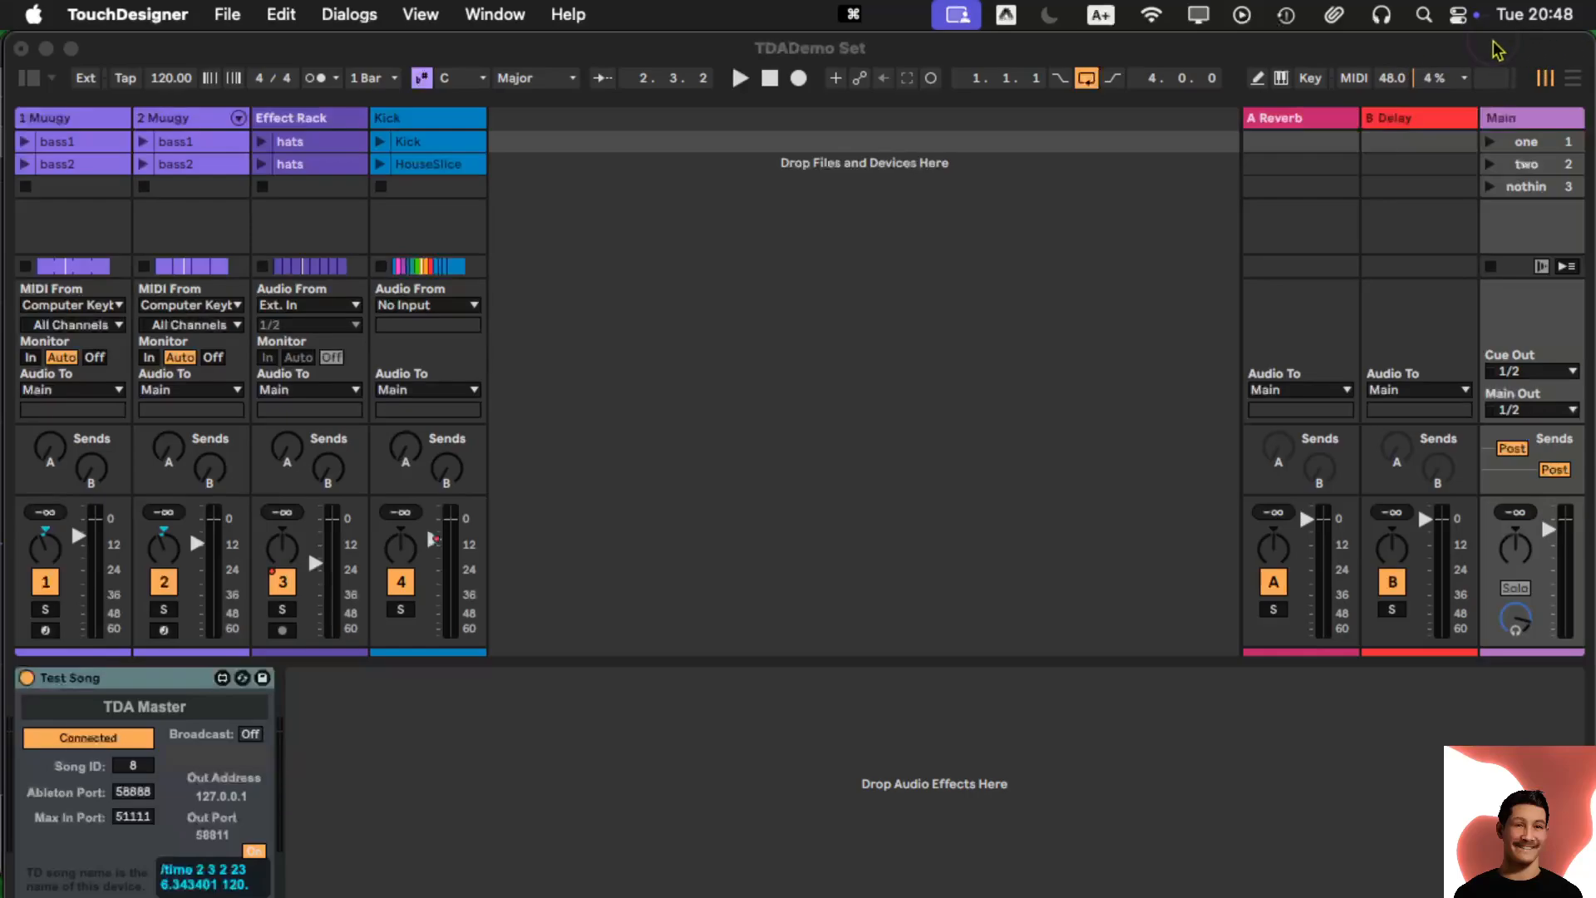
Resize the Ableton Live and TouchDesigner windows to share the screen, and shorten the Live window until its full height fits
{"action": "left_click_drag", "start_coordinate": [1591, 47], "coordinate": [830, 47]}
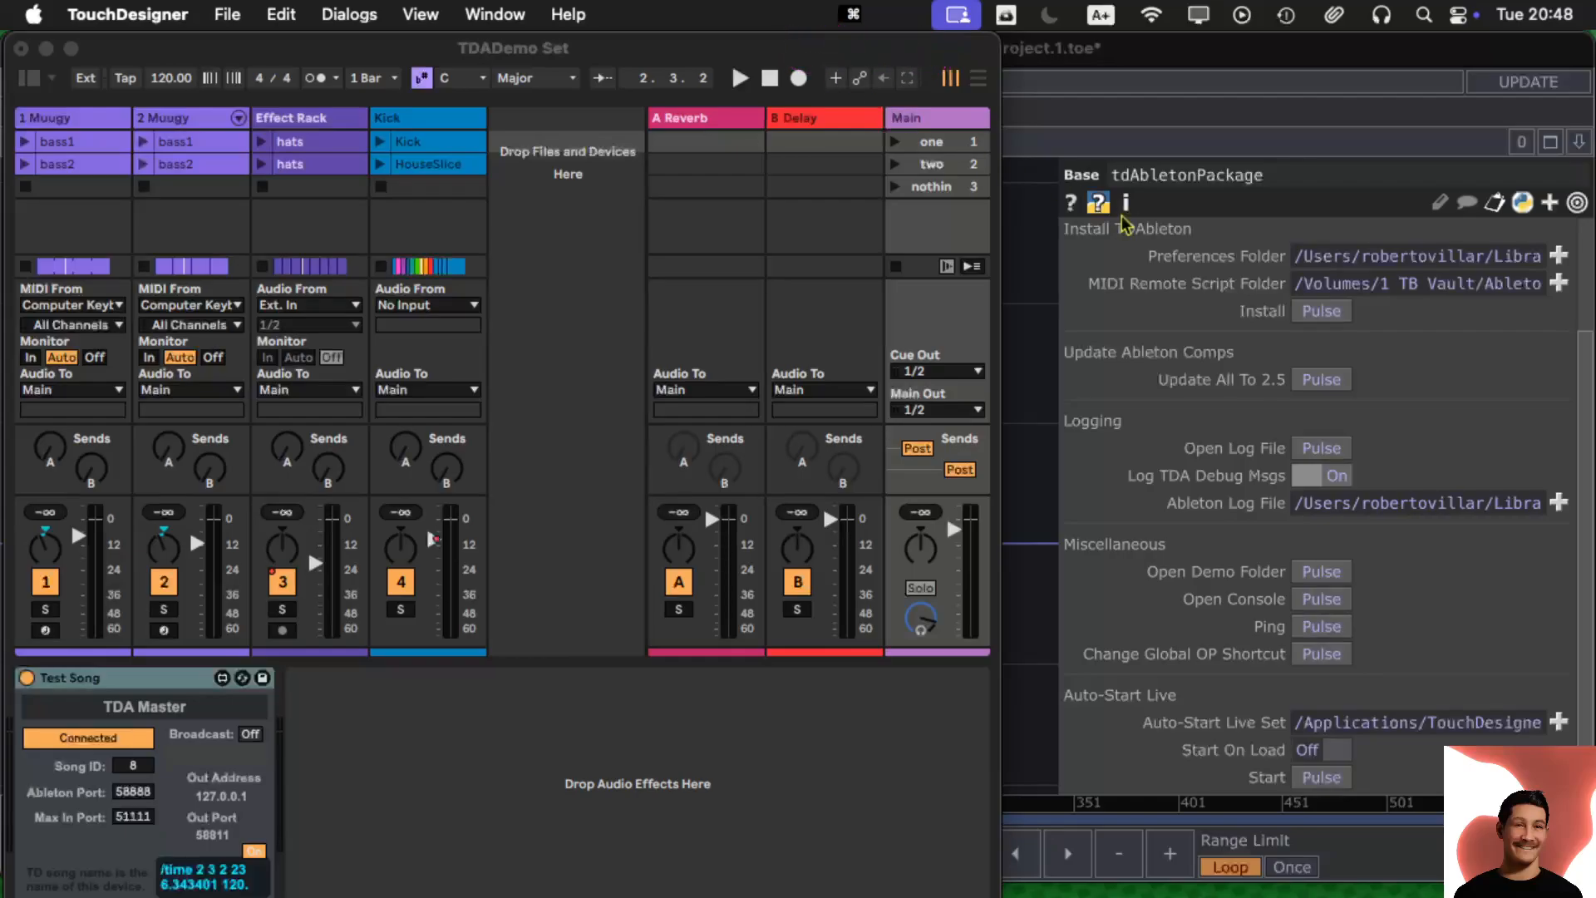
{"action": "left_click", "coordinate": [1078, 51]}
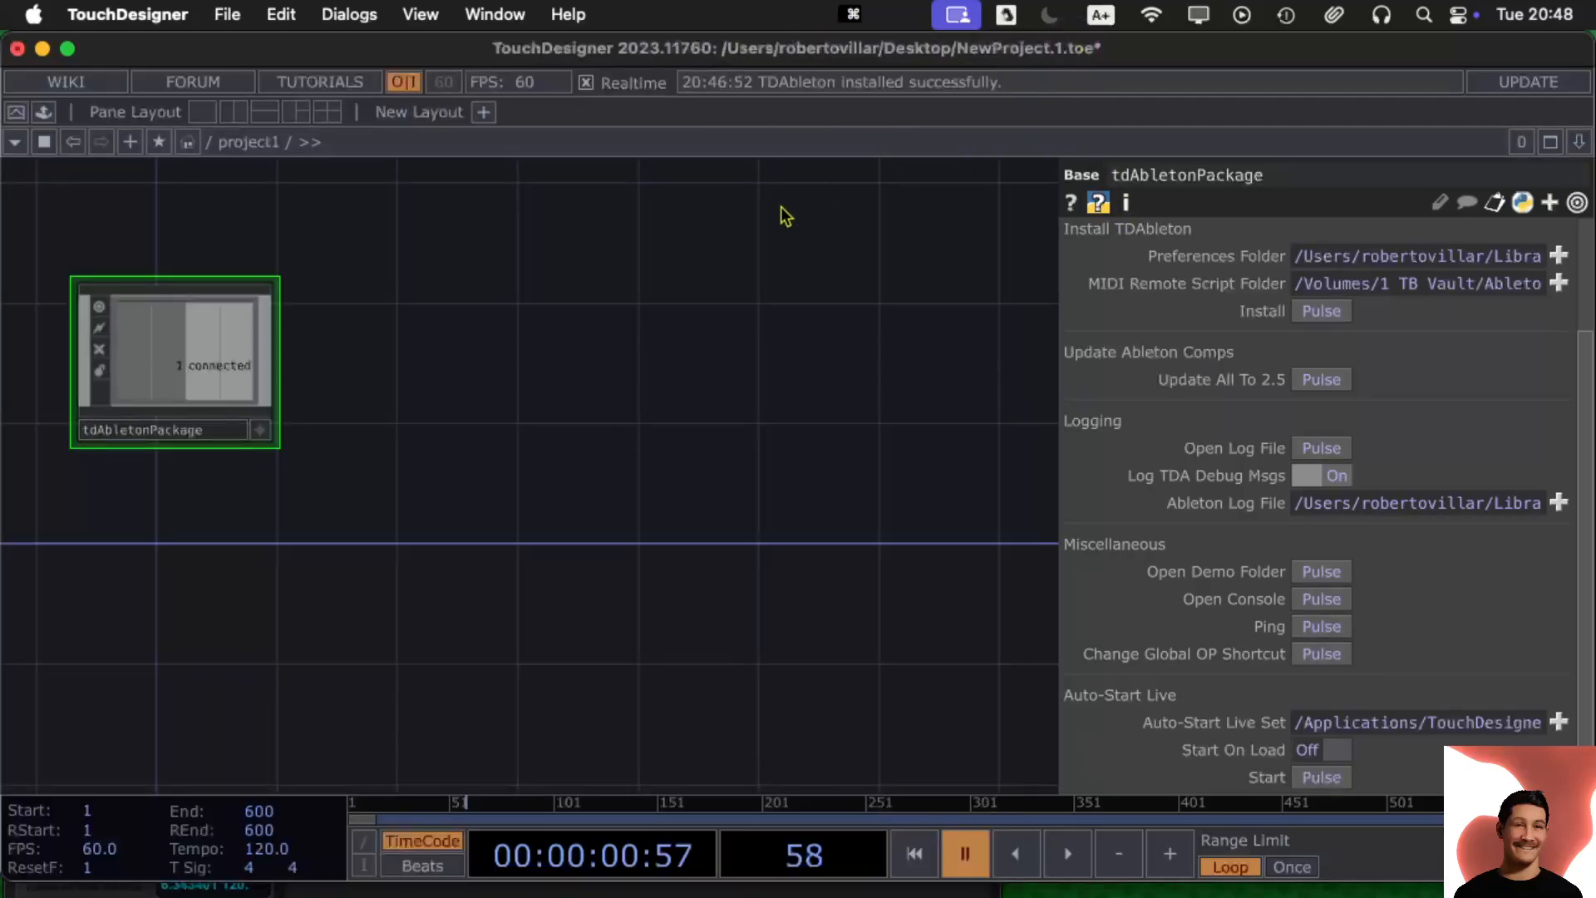
{"action": "mouse_move", "coordinate": [7, 272]}
{"action": "mouse_move", "coordinate": [3, 74]}
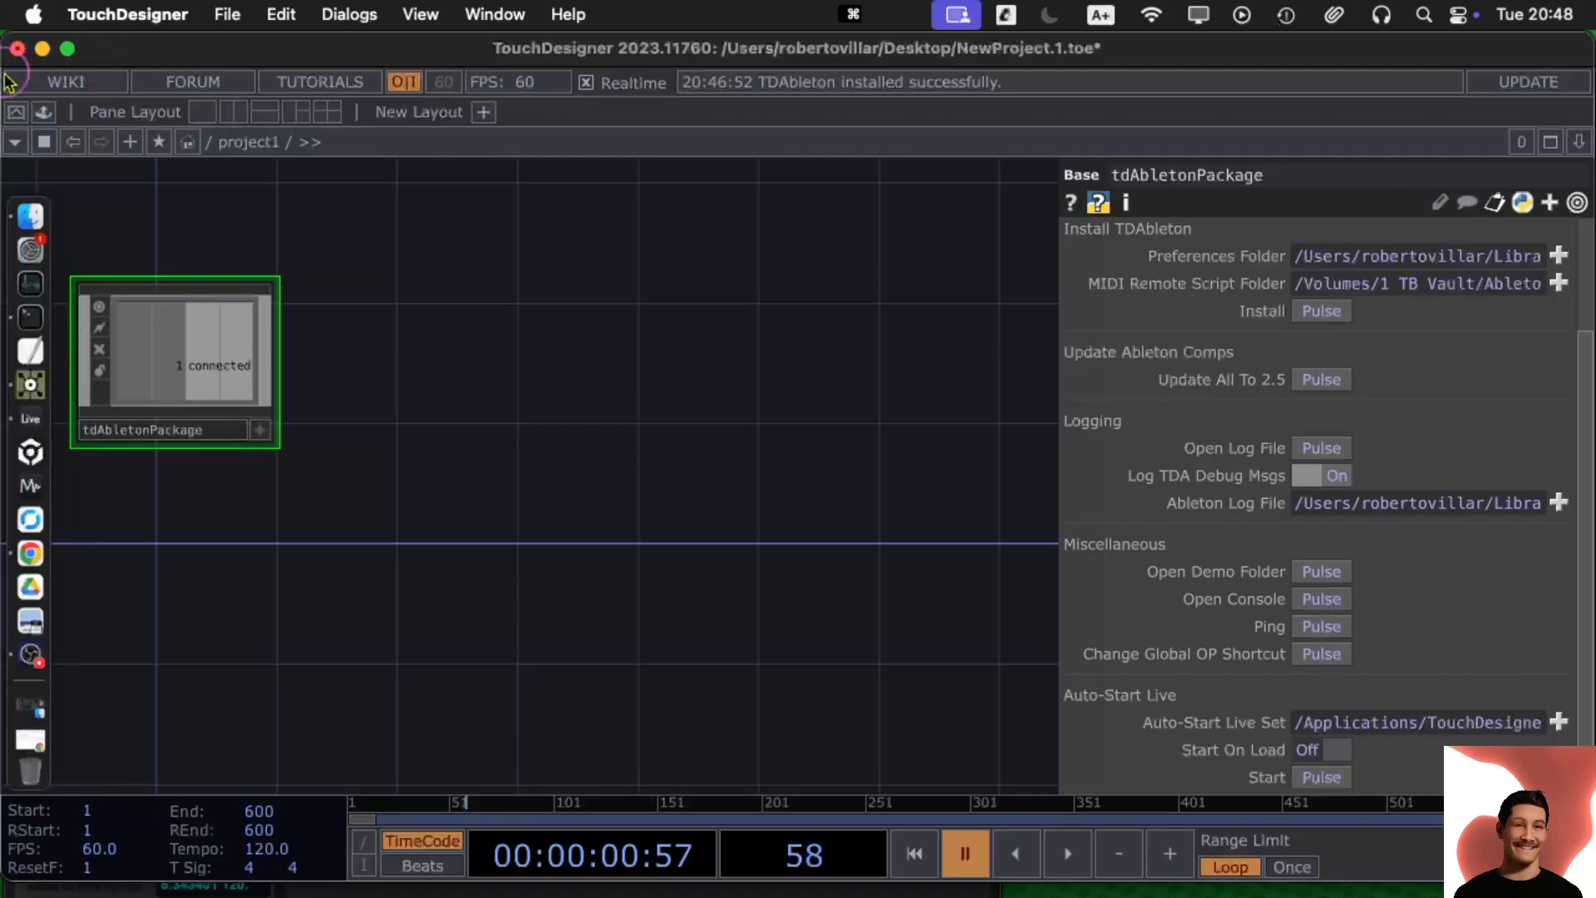
{"action": "left_click_drag", "start_coordinate": [117, 50], "coordinate": [188, 50]}
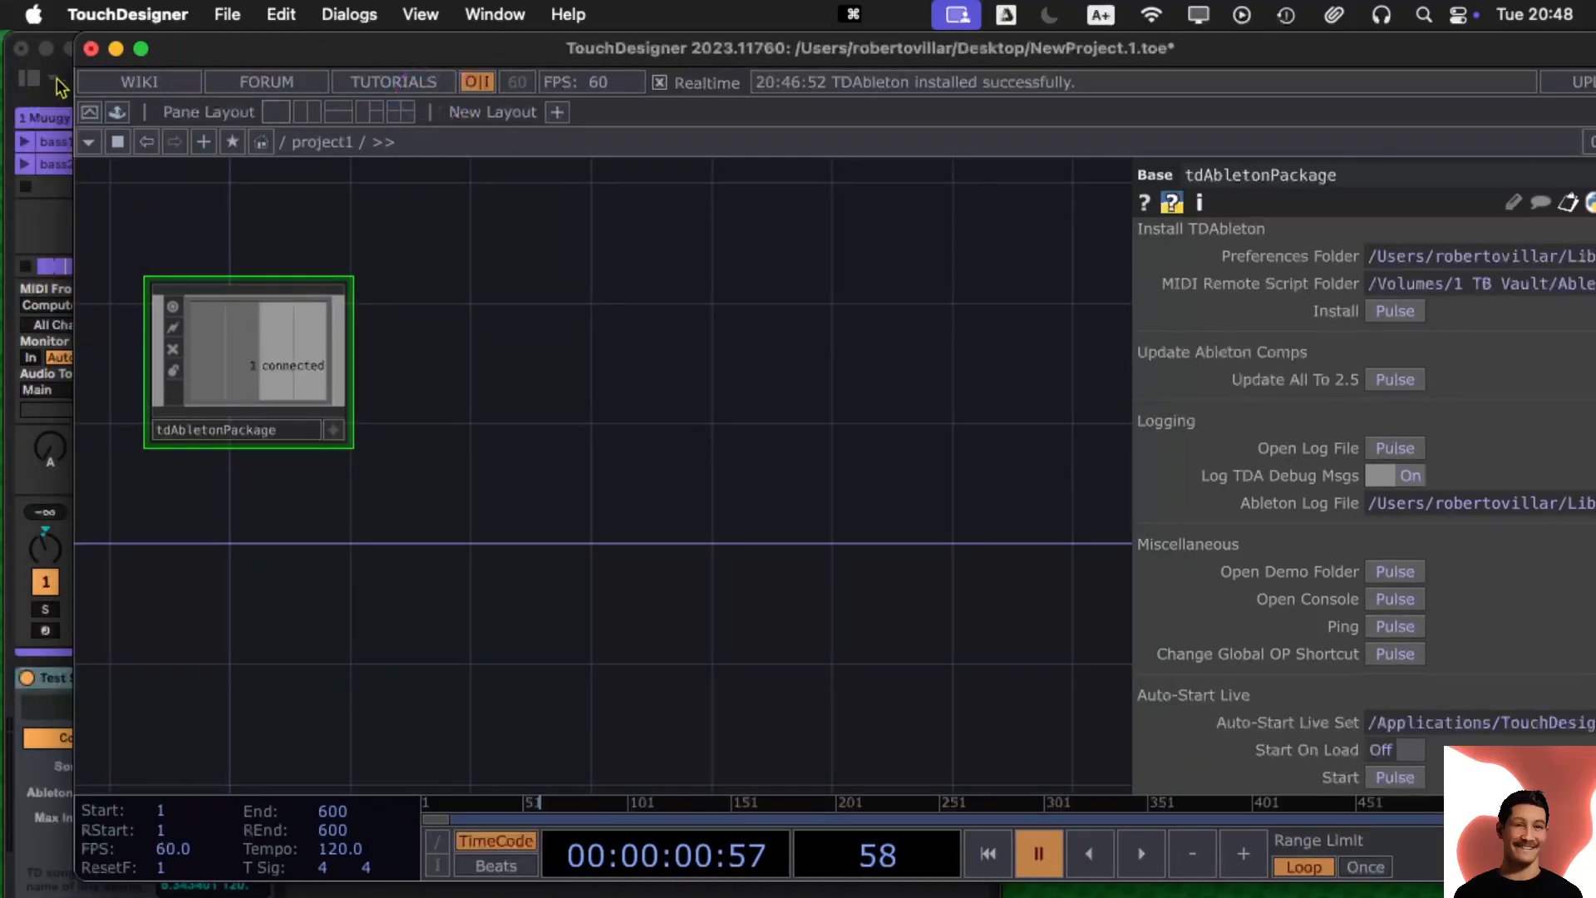
{"action": "left_click_drag", "start_coordinate": [75, 85], "coordinate": [690, 85]}
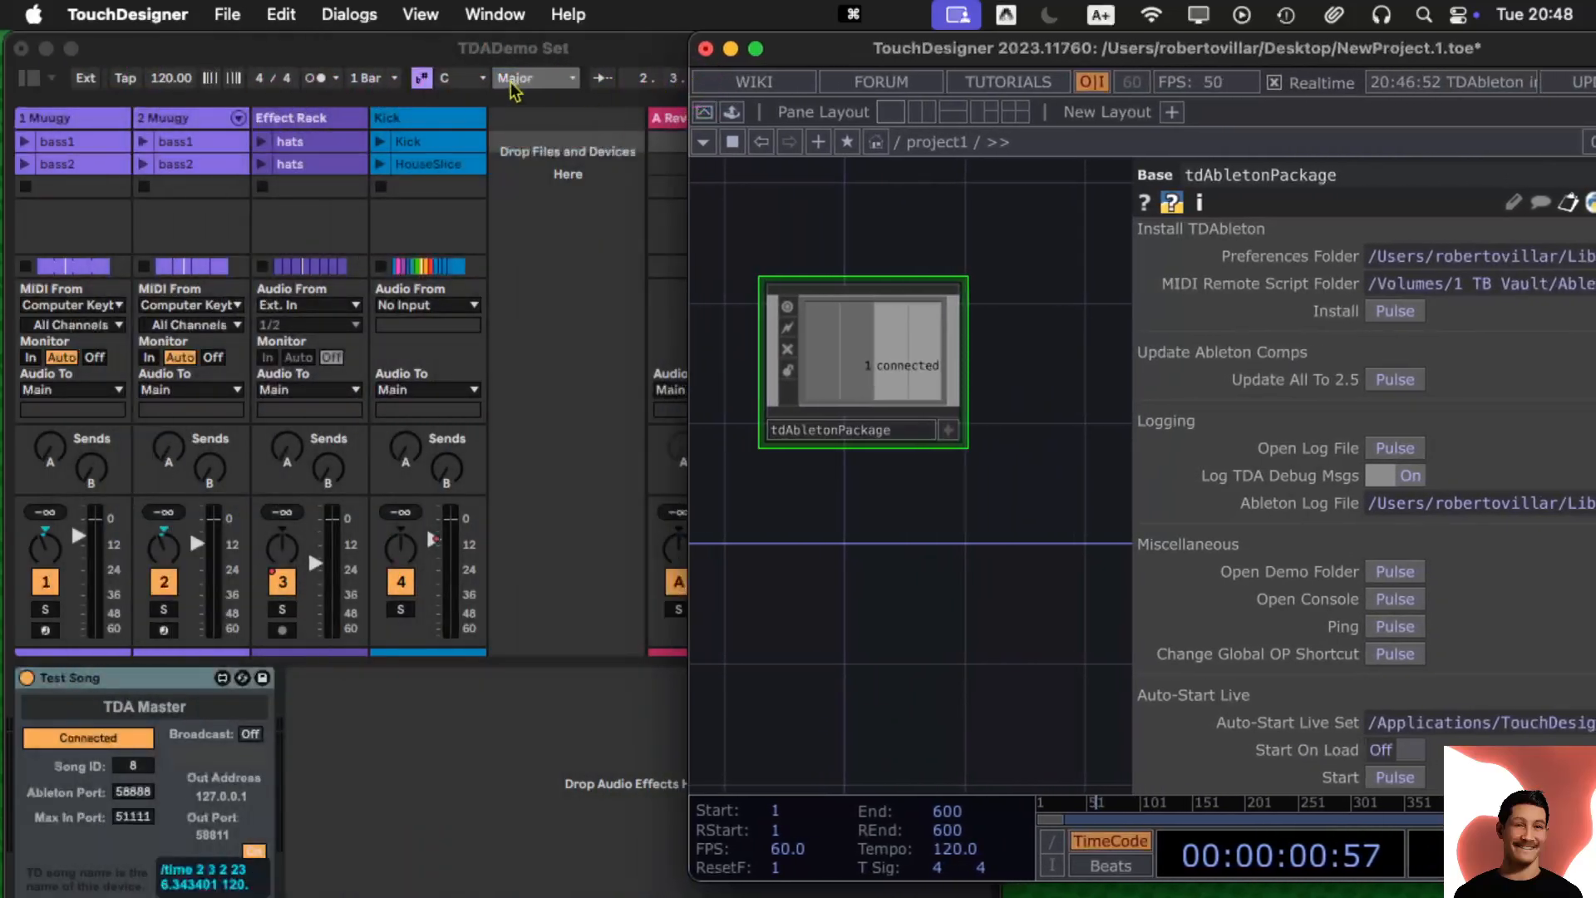
{"action": "left_click", "coordinate": [518, 181]}
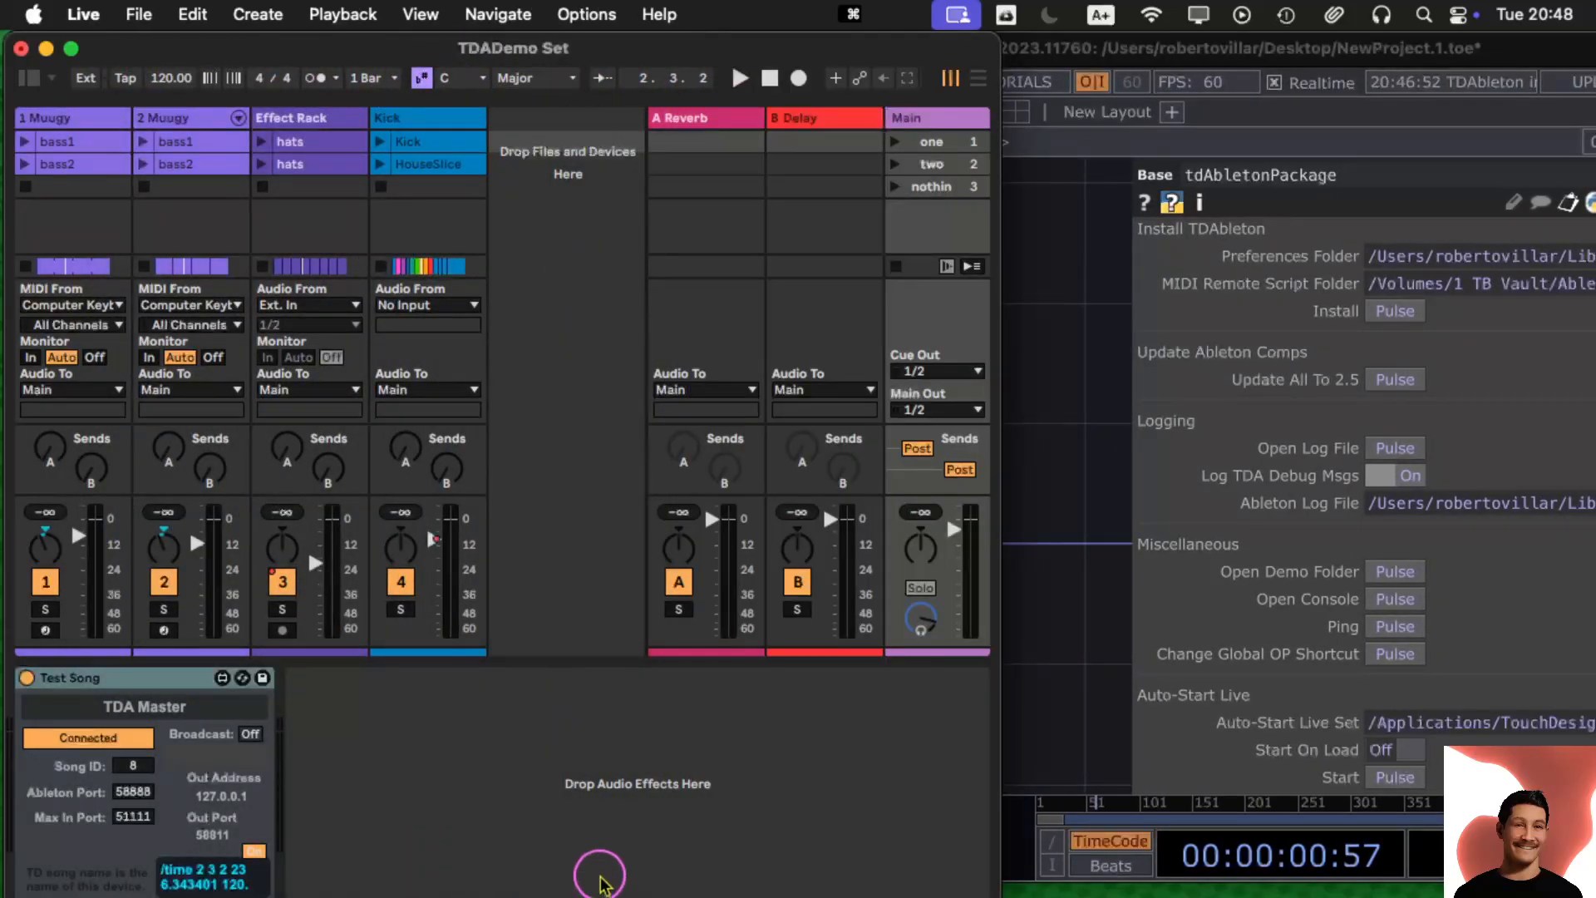
{"action": "left_click_drag", "start_coordinate": [622, 897], "coordinate": [626, 880]}
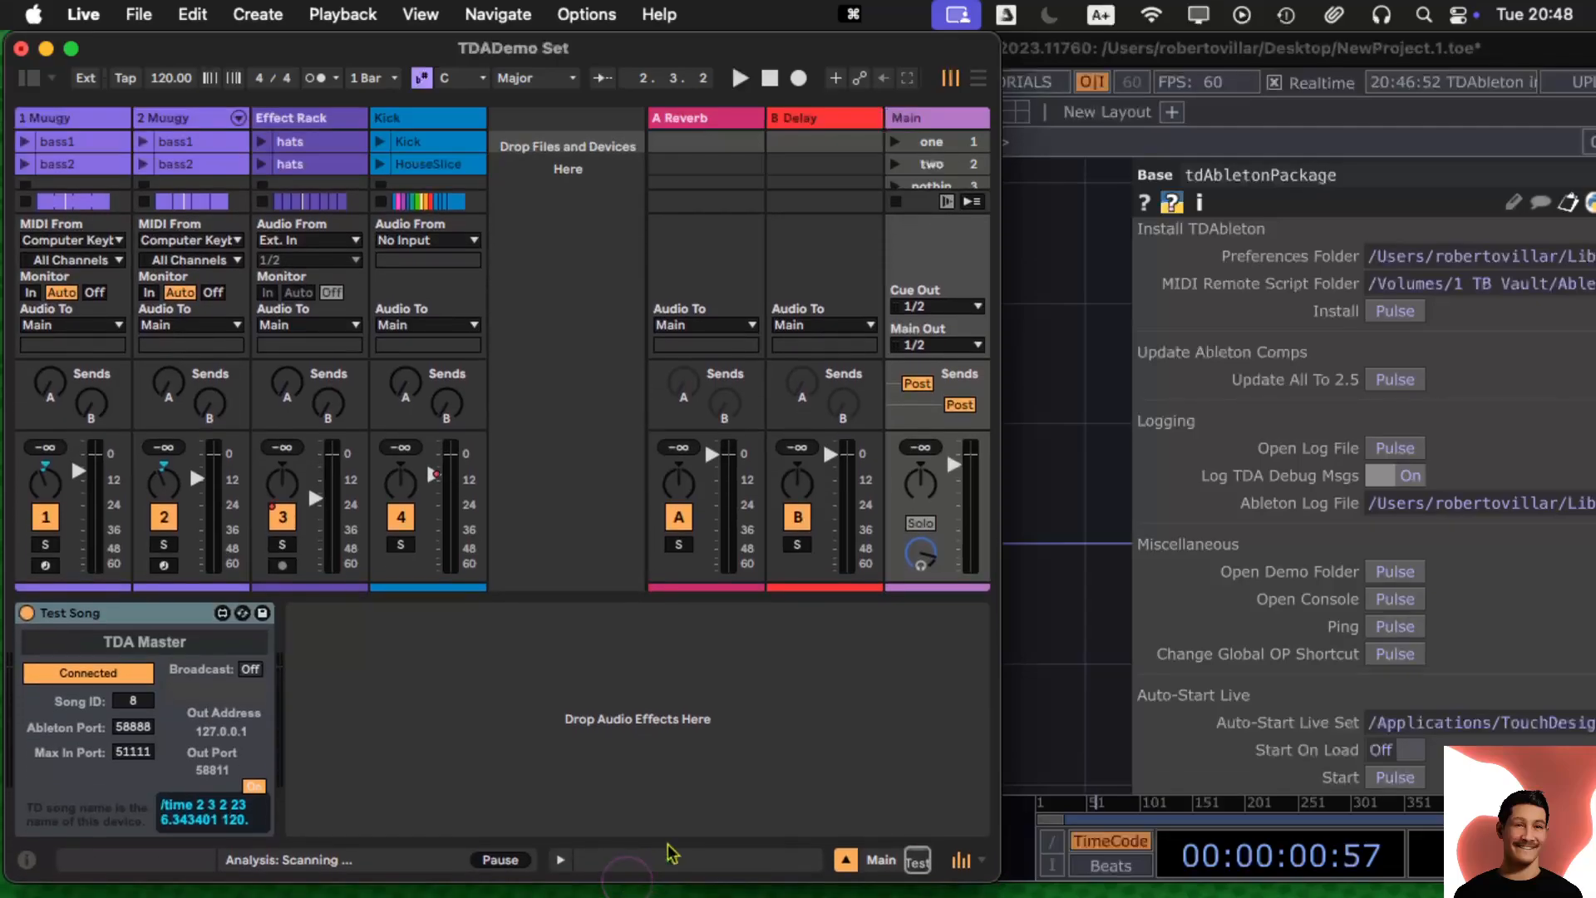
Select the TDA Master device on Live's Main track and check the package's connection status in TouchDesigner
{"action": "left_click", "coordinate": [924, 120]}
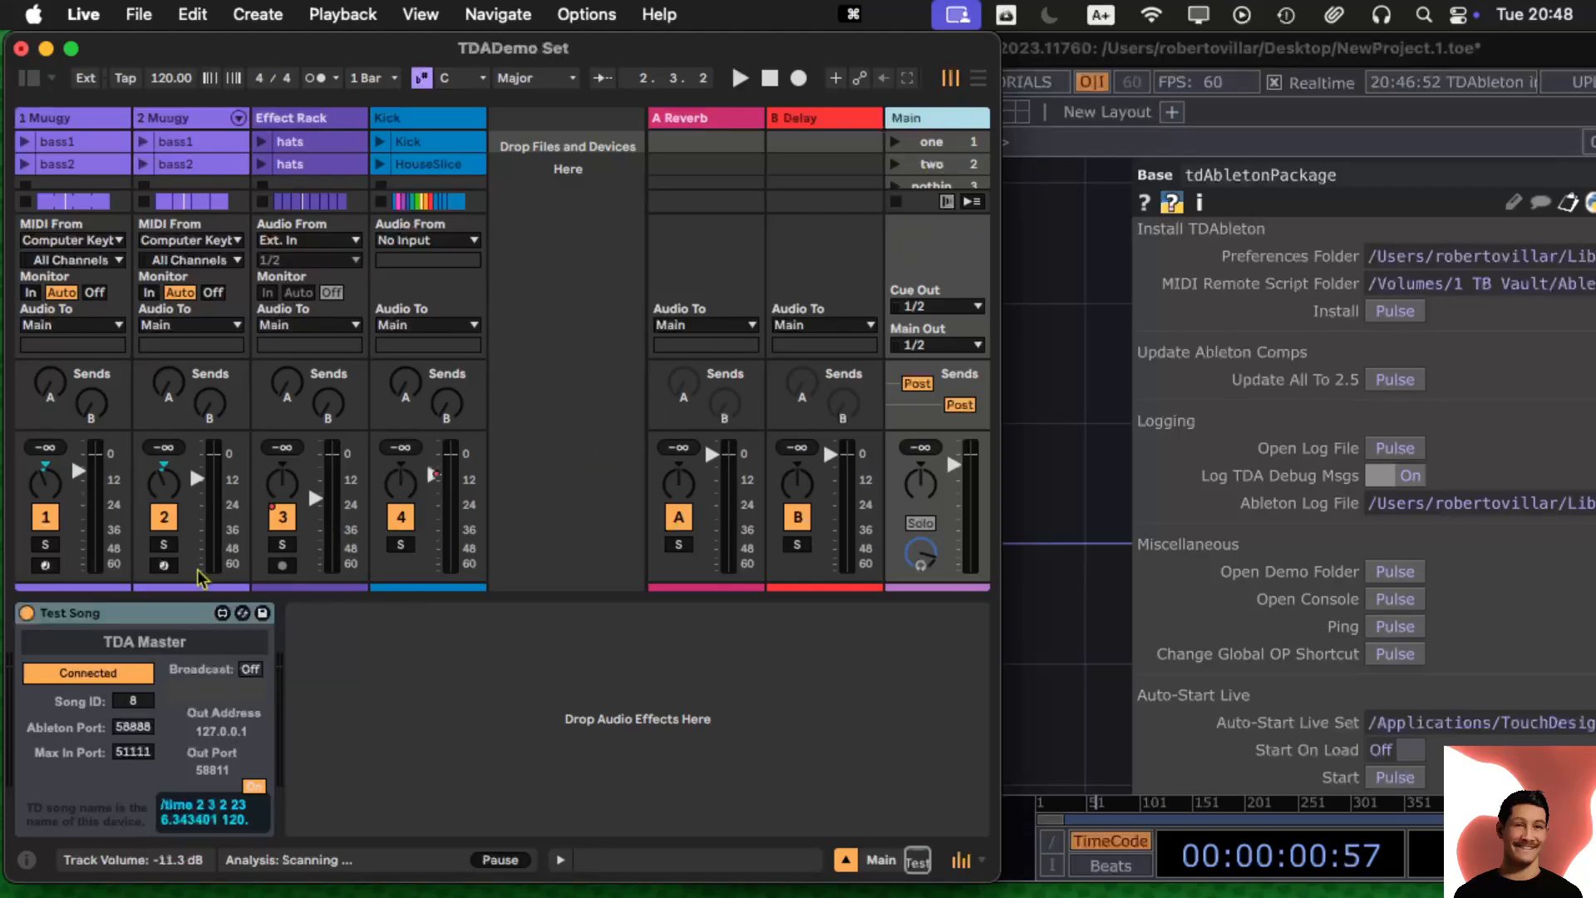
{"action": "left_click", "coordinate": [119, 620]}
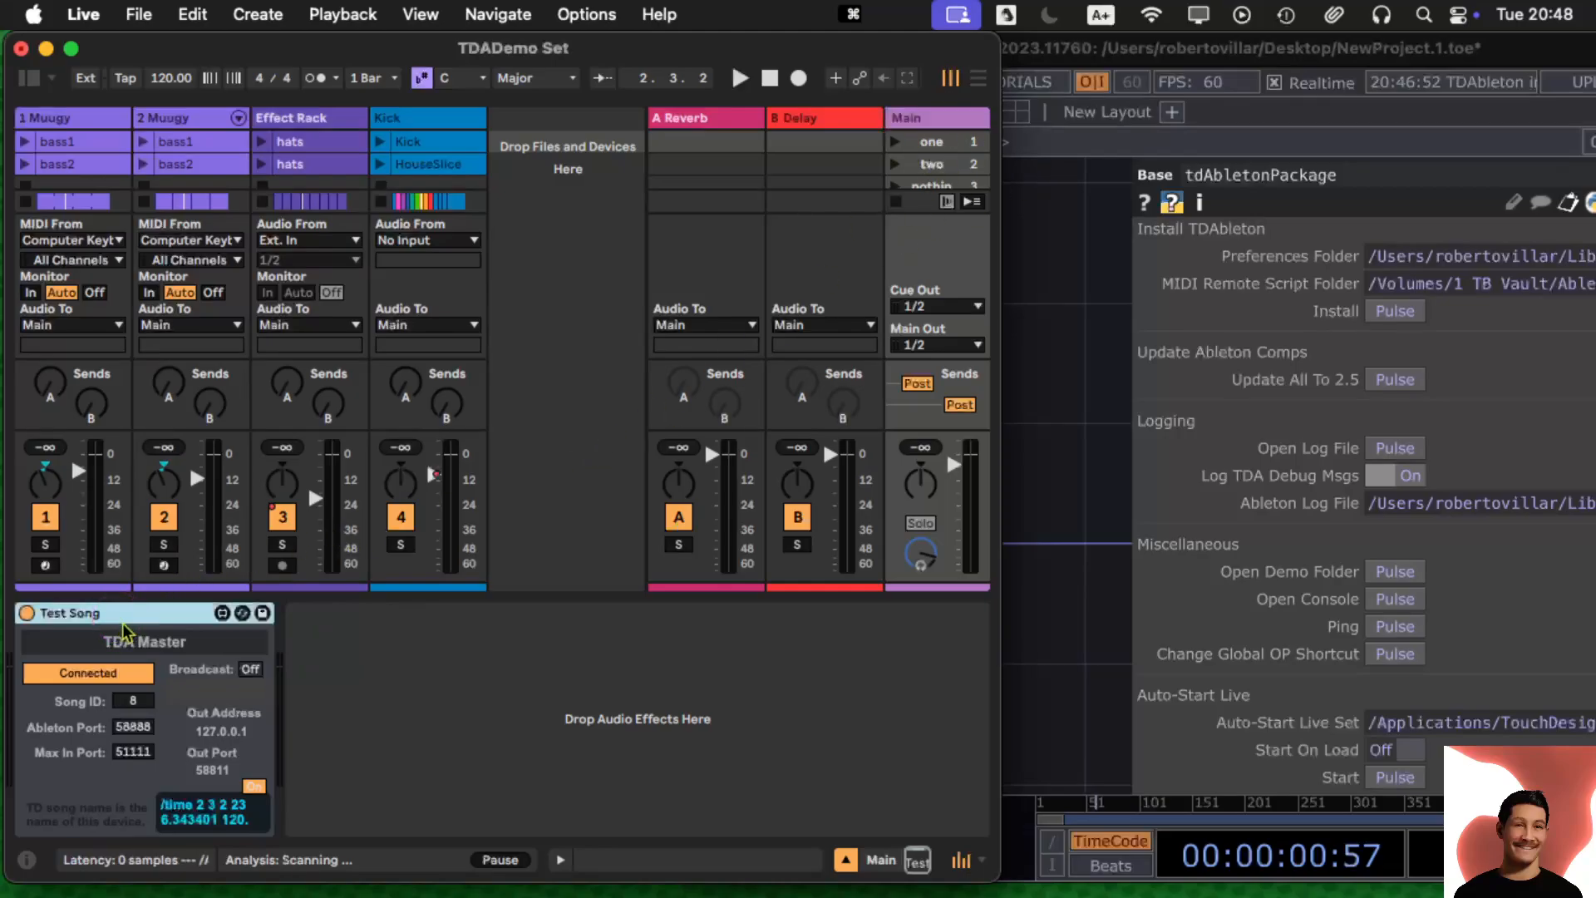
{"action": "left_click", "coordinate": [1049, 372]}
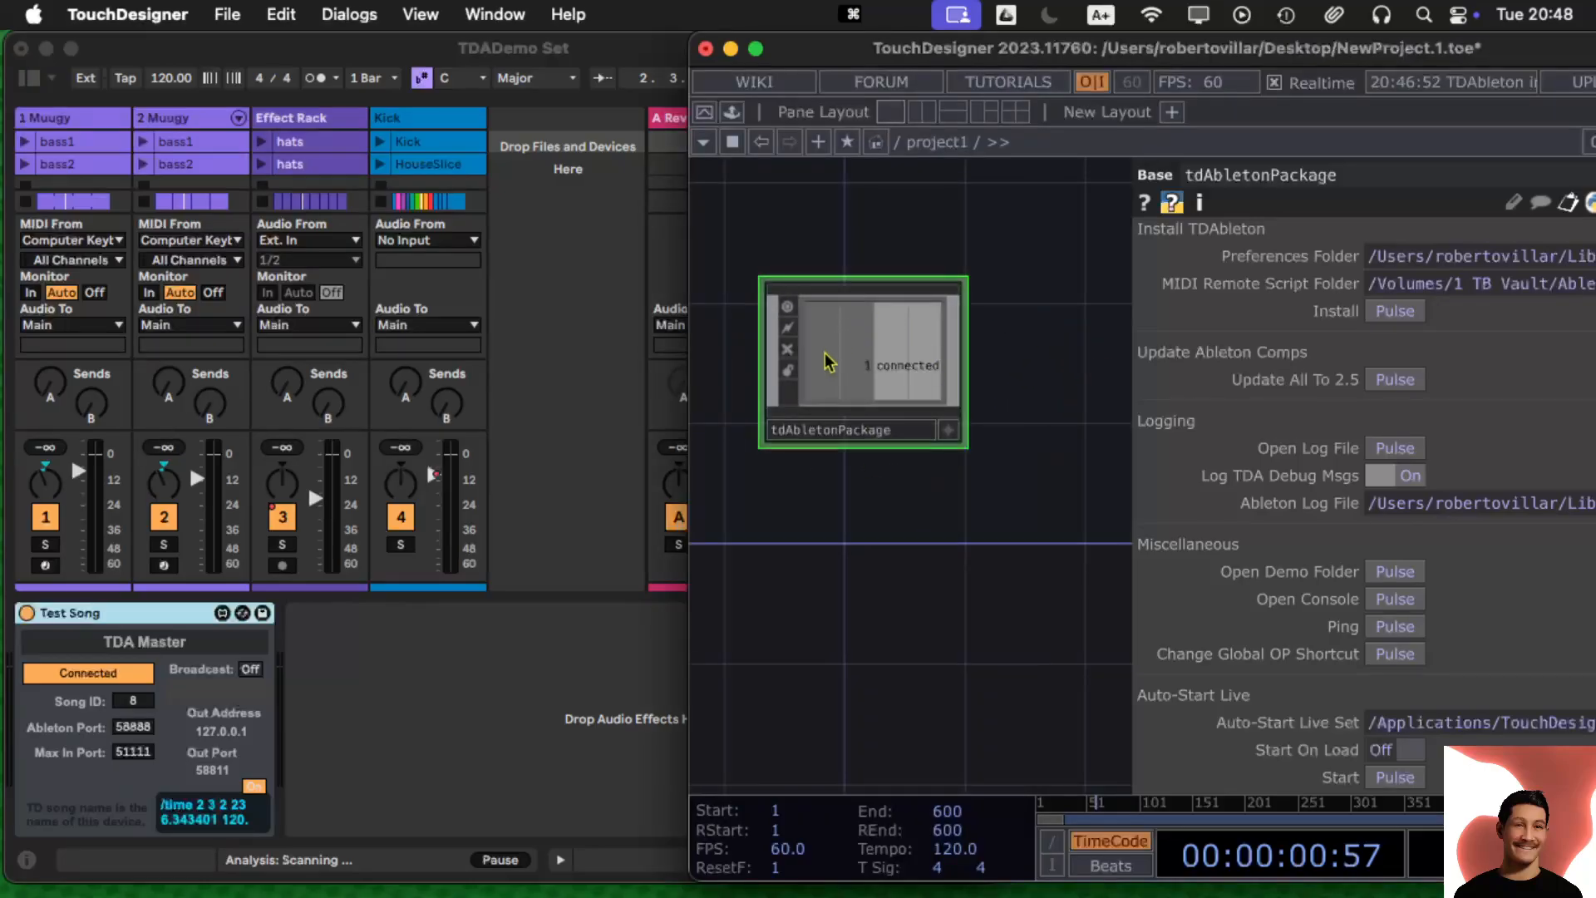
{"action": "left_click", "coordinate": [580, 672]}
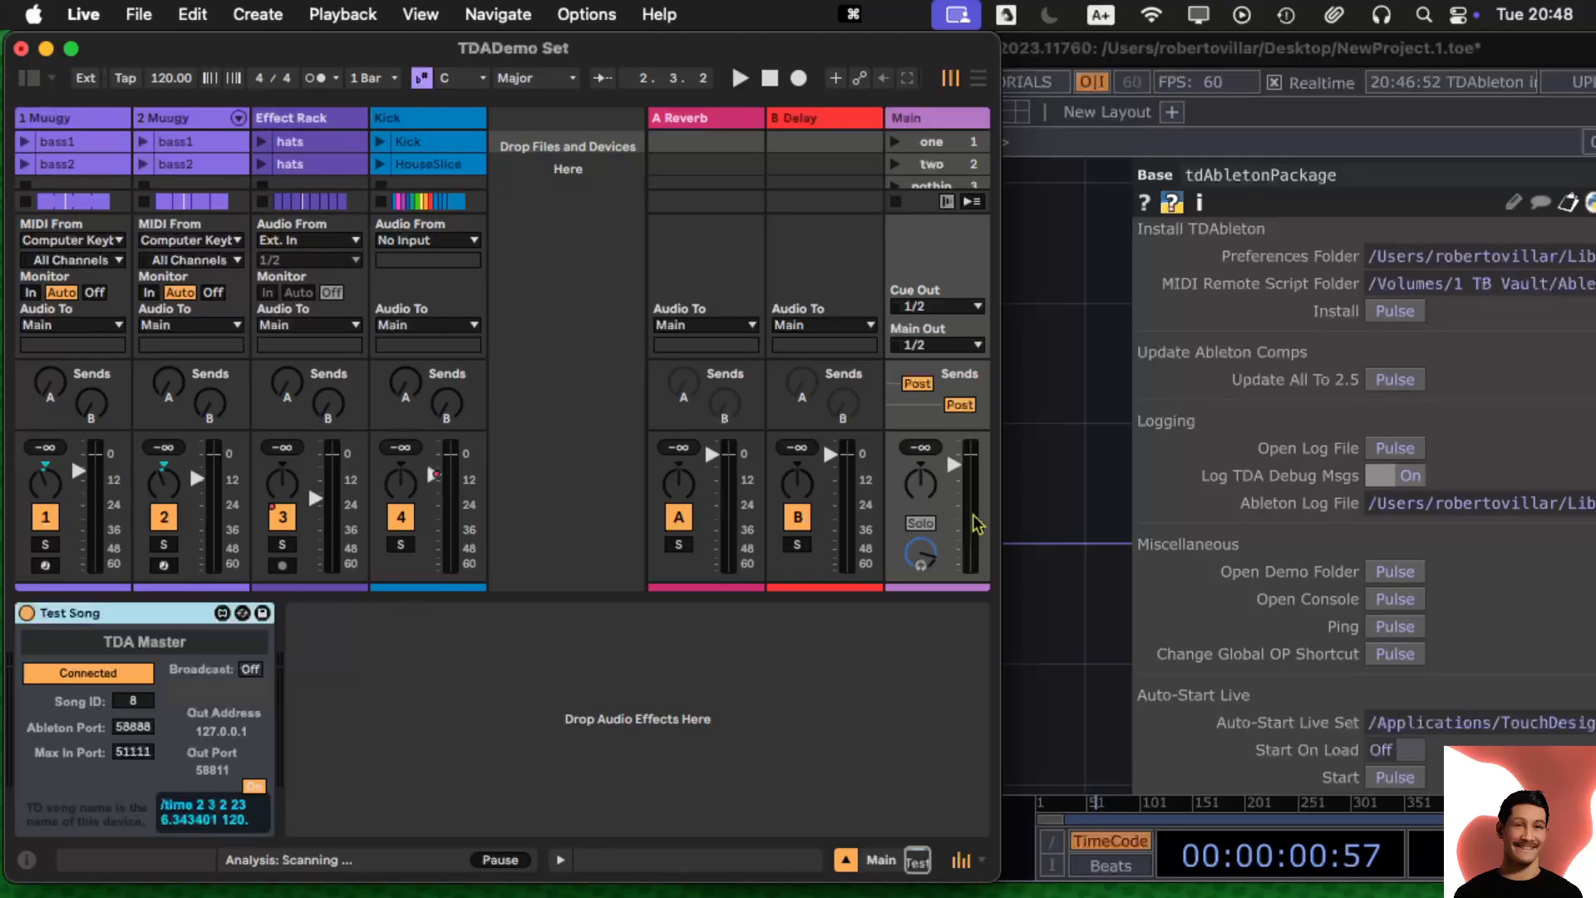
{"action": "left_click", "coordinate": [1044, 485]}
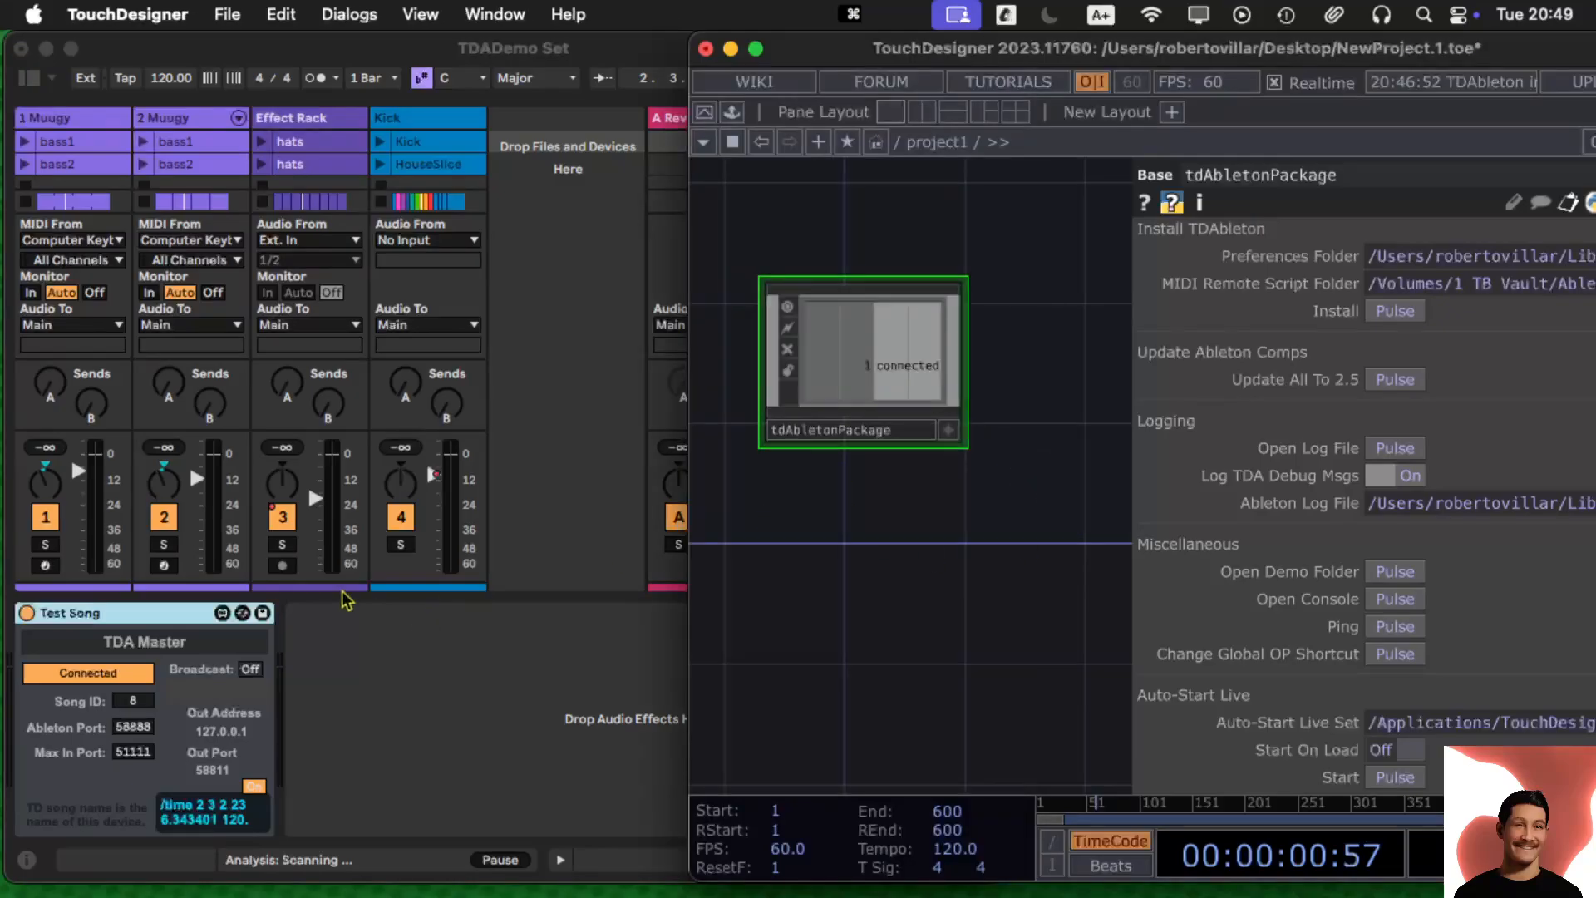
Switch to Ableton Live and set control surface 1 to None in the Link, Tempo & MIDI settings
{"action": "left_click", "coordinate": [391, 635]}
{"action": "left_click", "coordinate": [80, 14]}
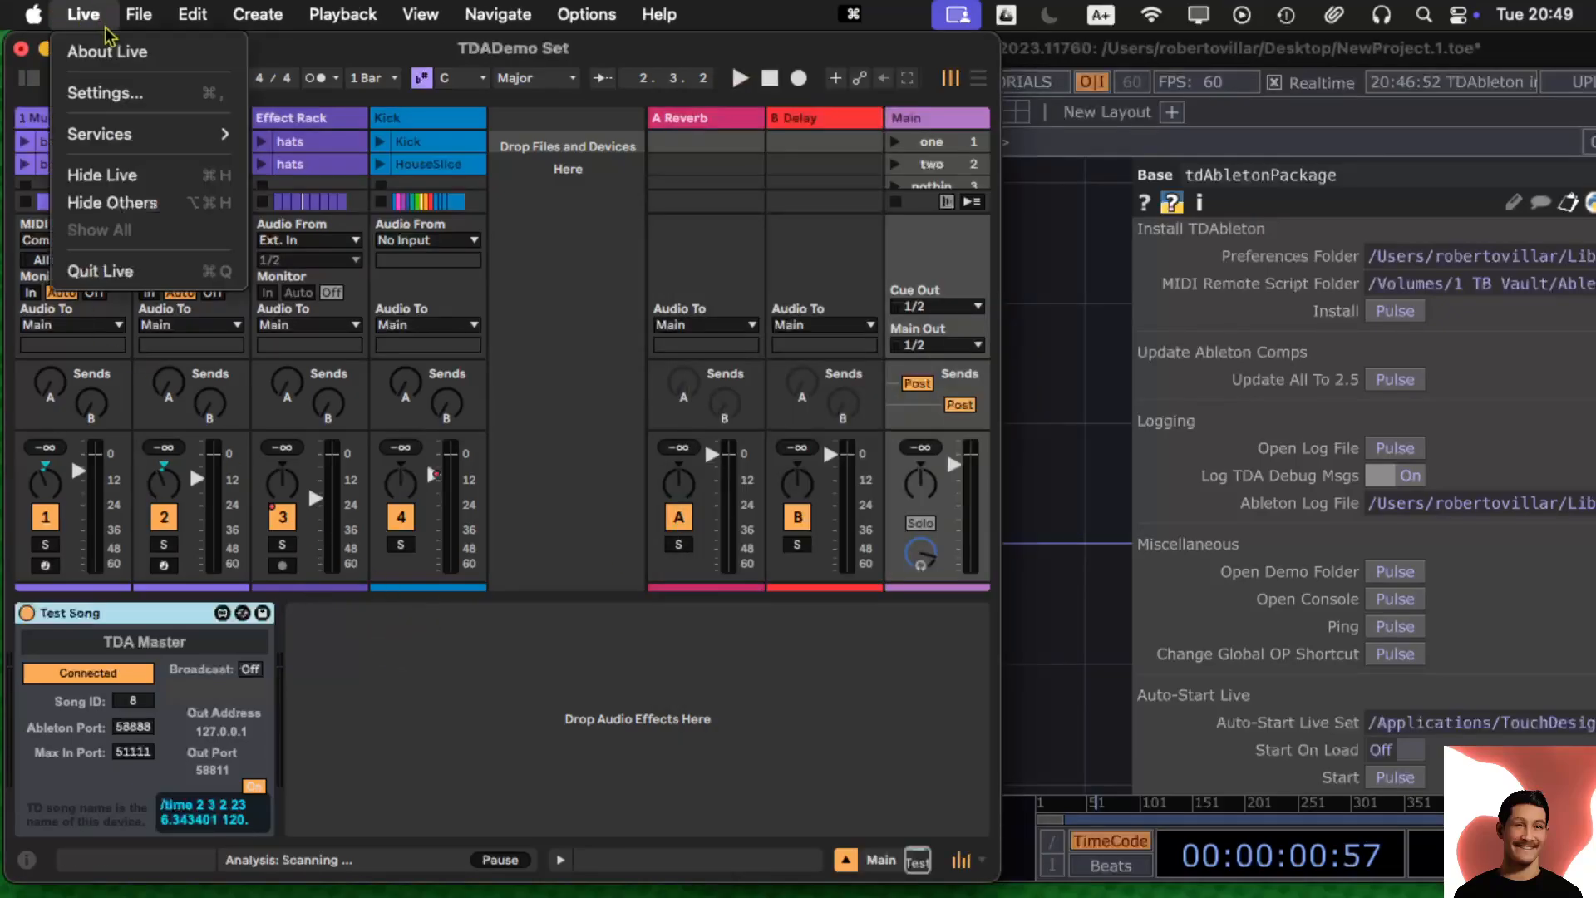
{"action": "left_click", "coordinate": [125, 92]}
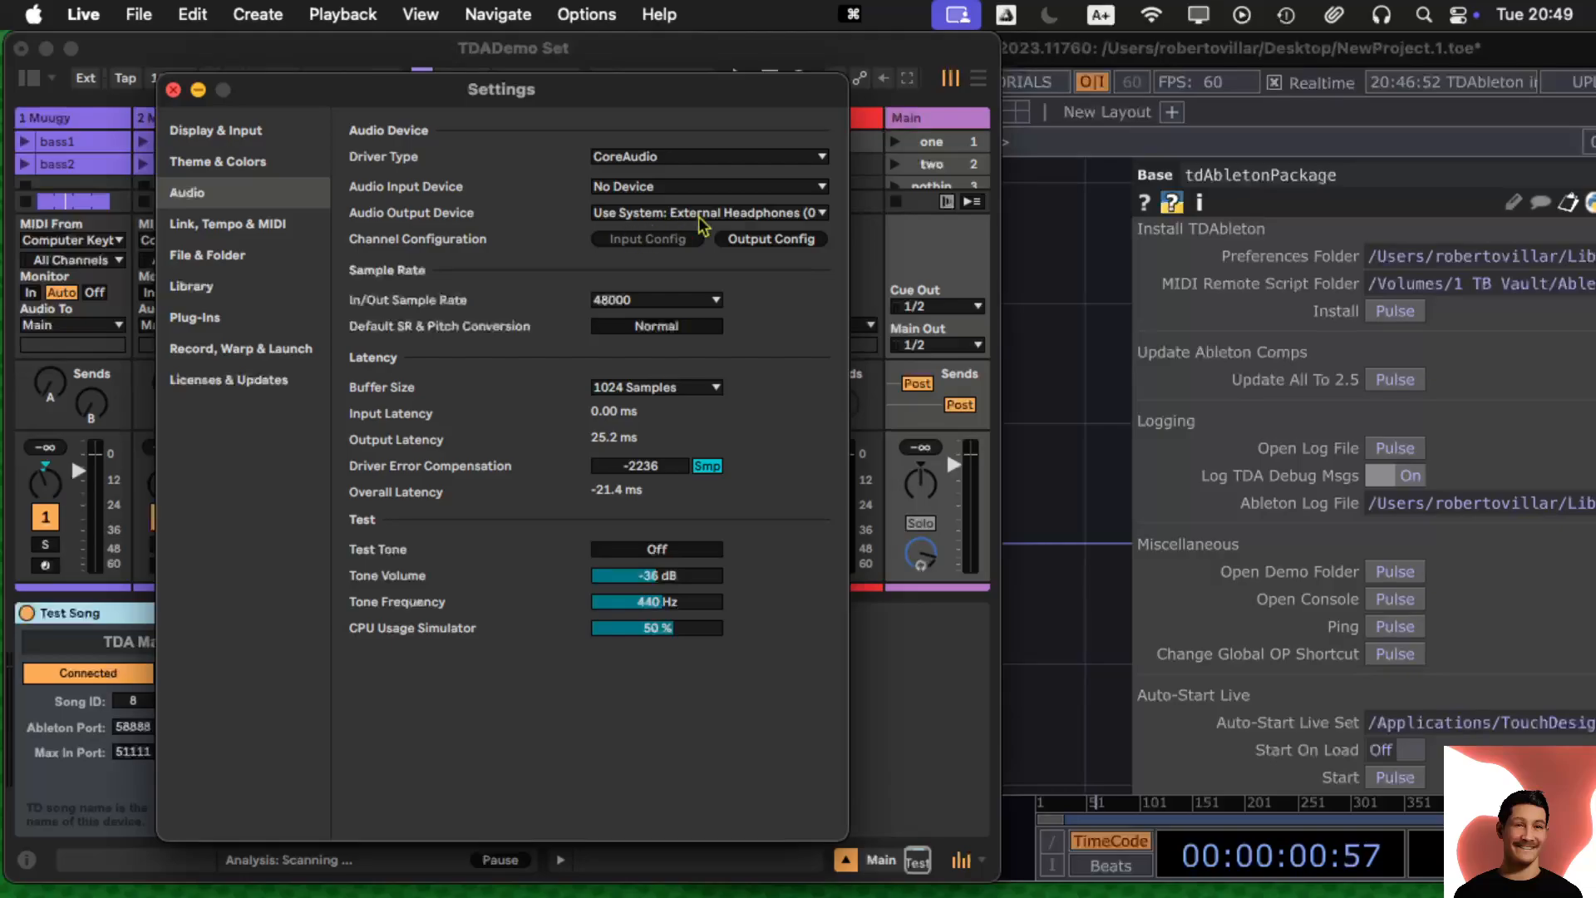
{"action": "left_click", "coordinate": [214, 226]}
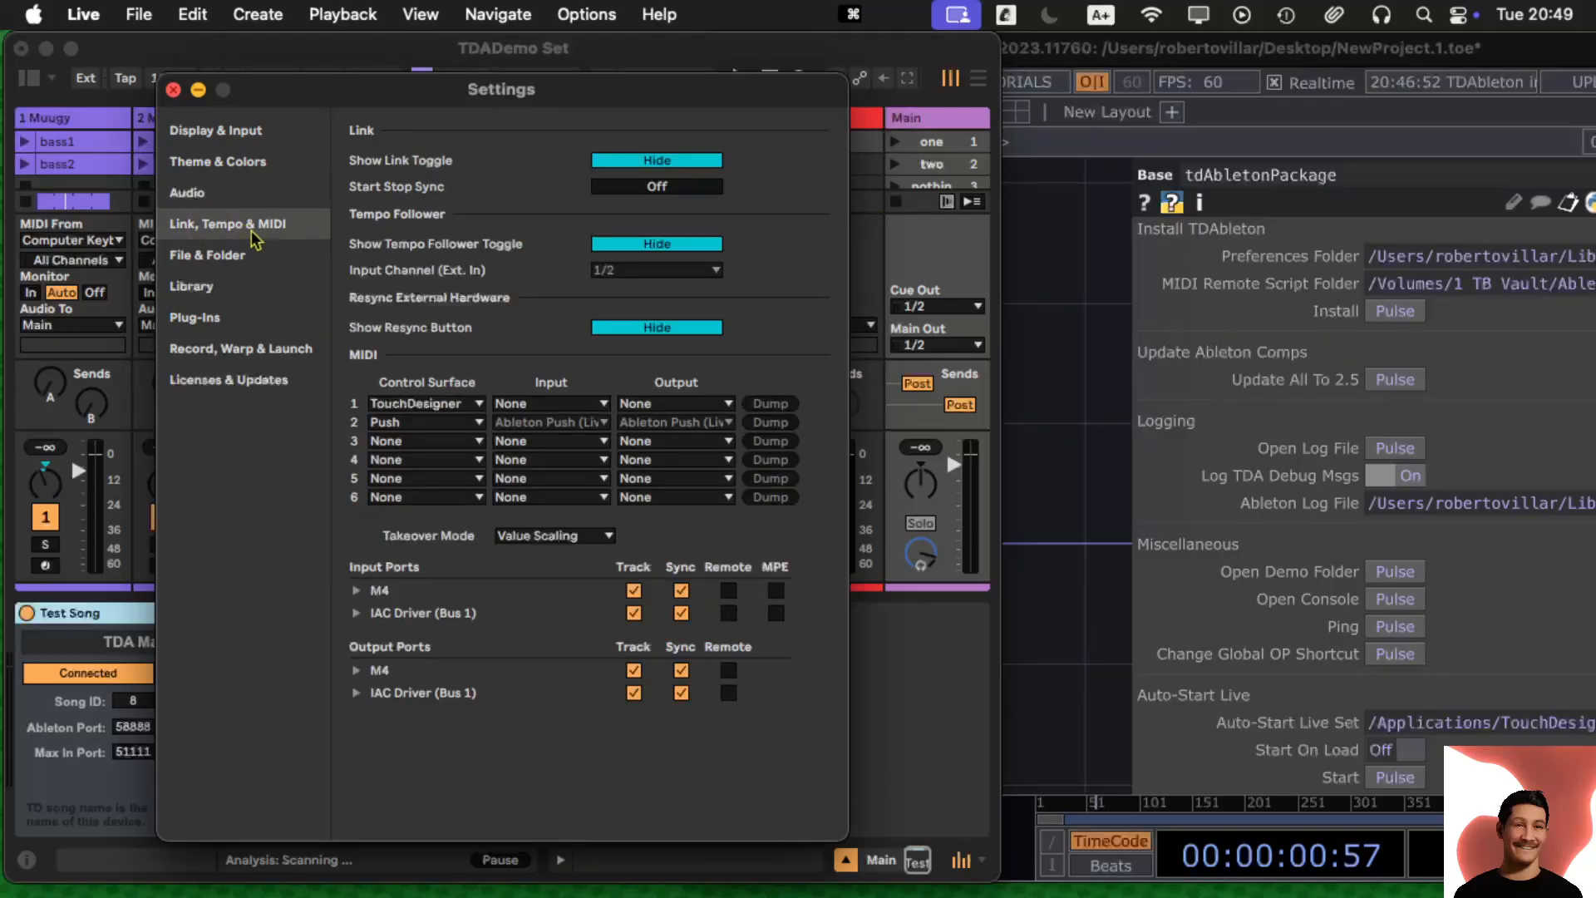
{"action": "left_click", "coordinate": [476, 404]}
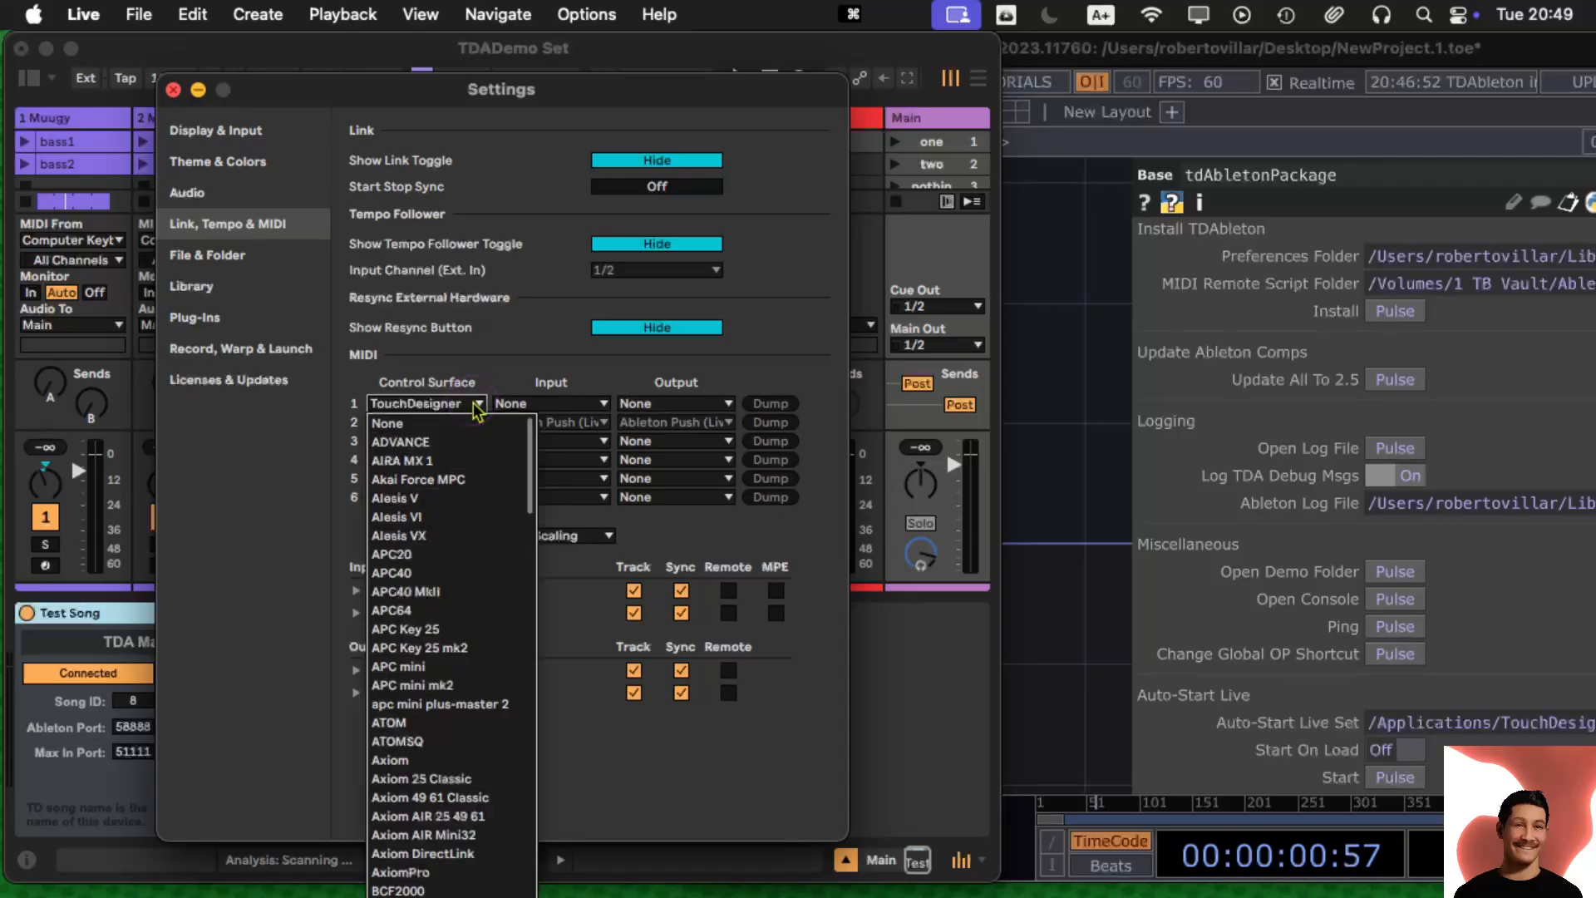
{"action": "scroll", "coordinate": [520, 576], "scroll_direction": "down", "scroll_amount": 20}
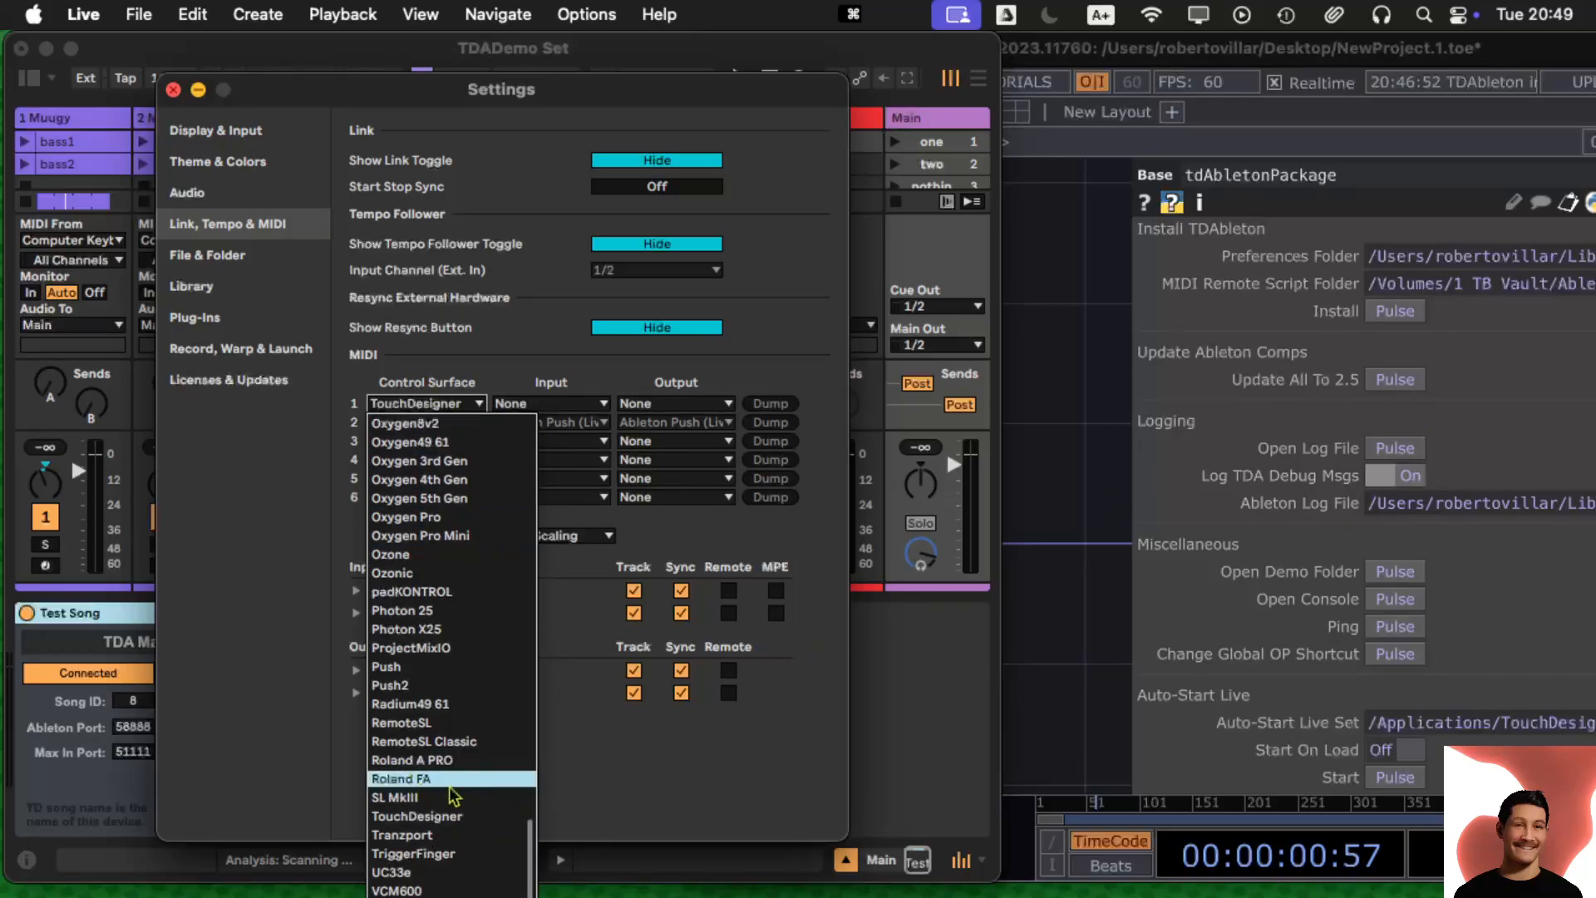
{"action": "scroll", "coordinate": [491, 530], "scroll_direction": "up", "scroll_amount": 20}
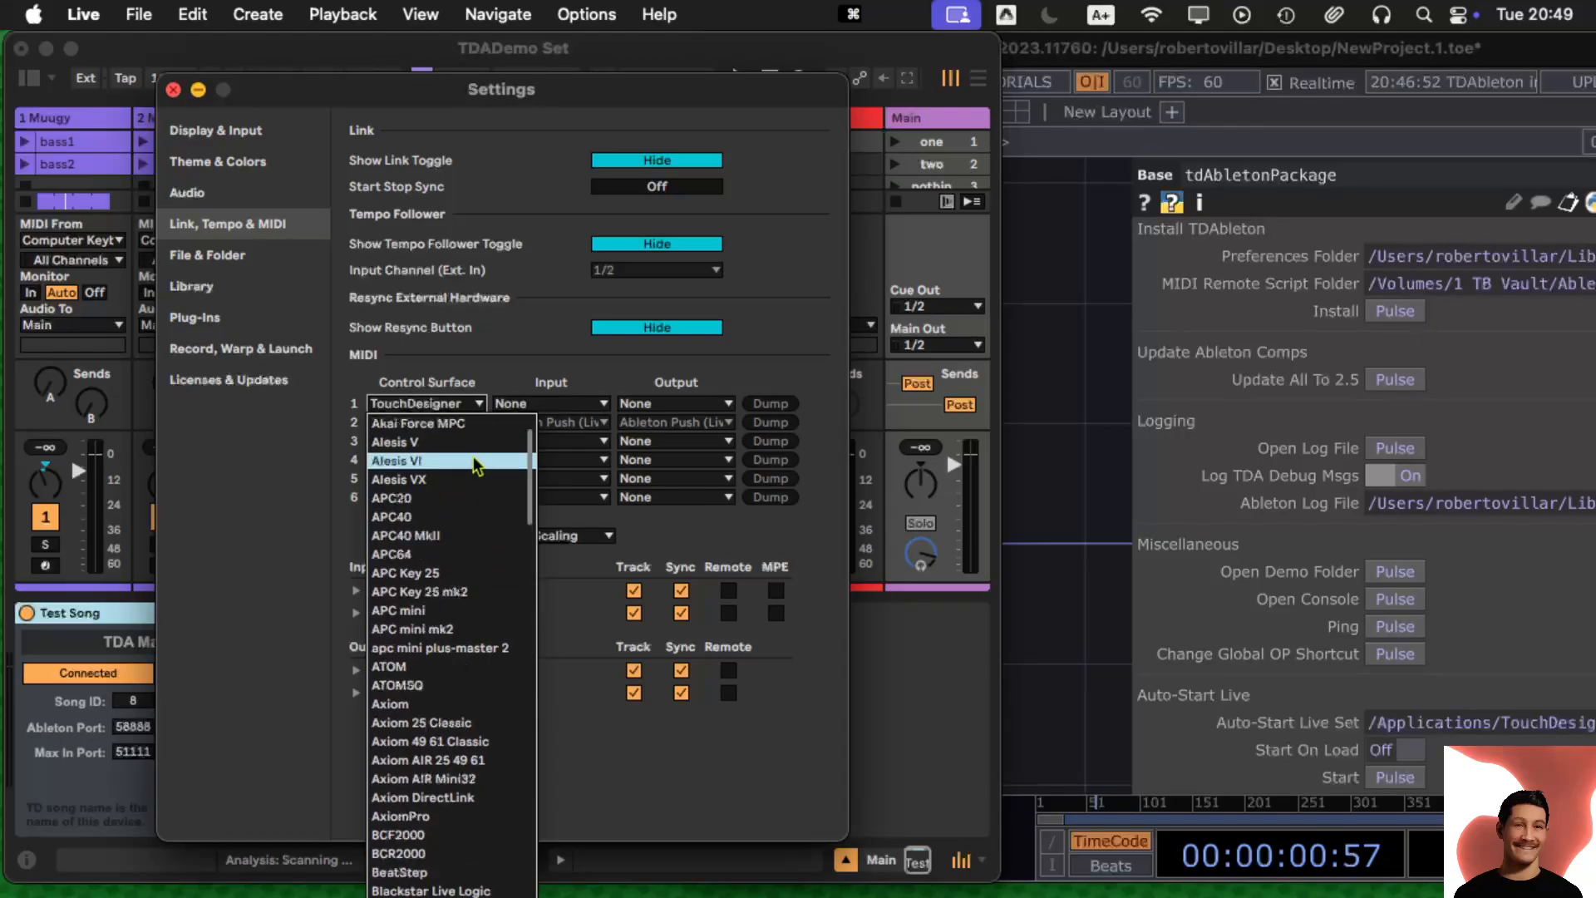
{"action": "left_click", "coordinate": [455, 436]}
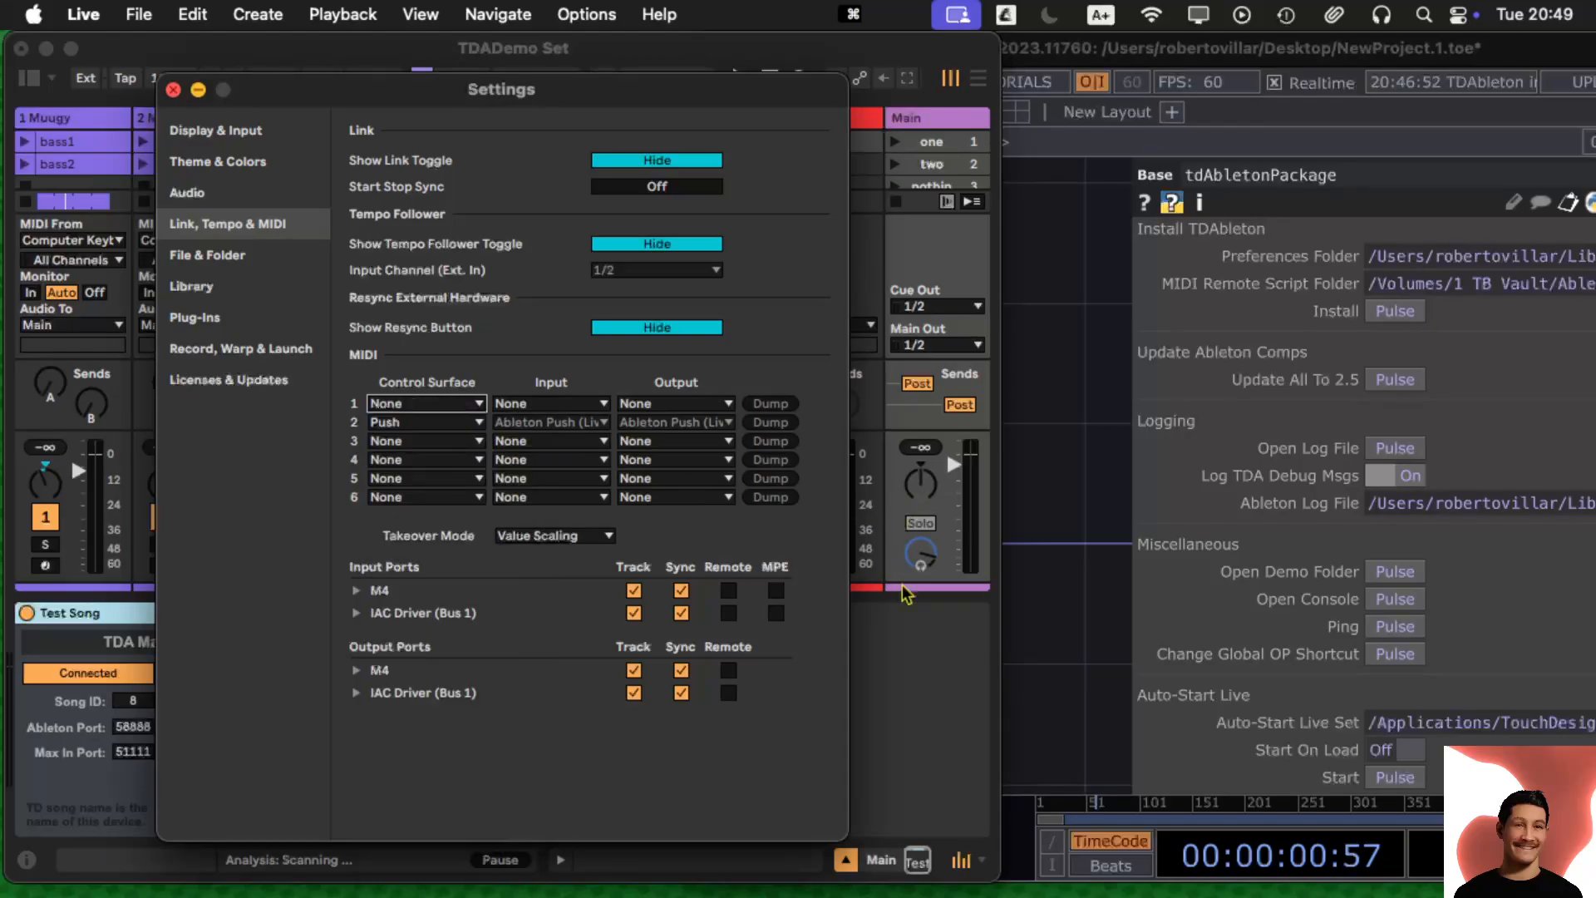
{"action": "key", "text": "Escape"}
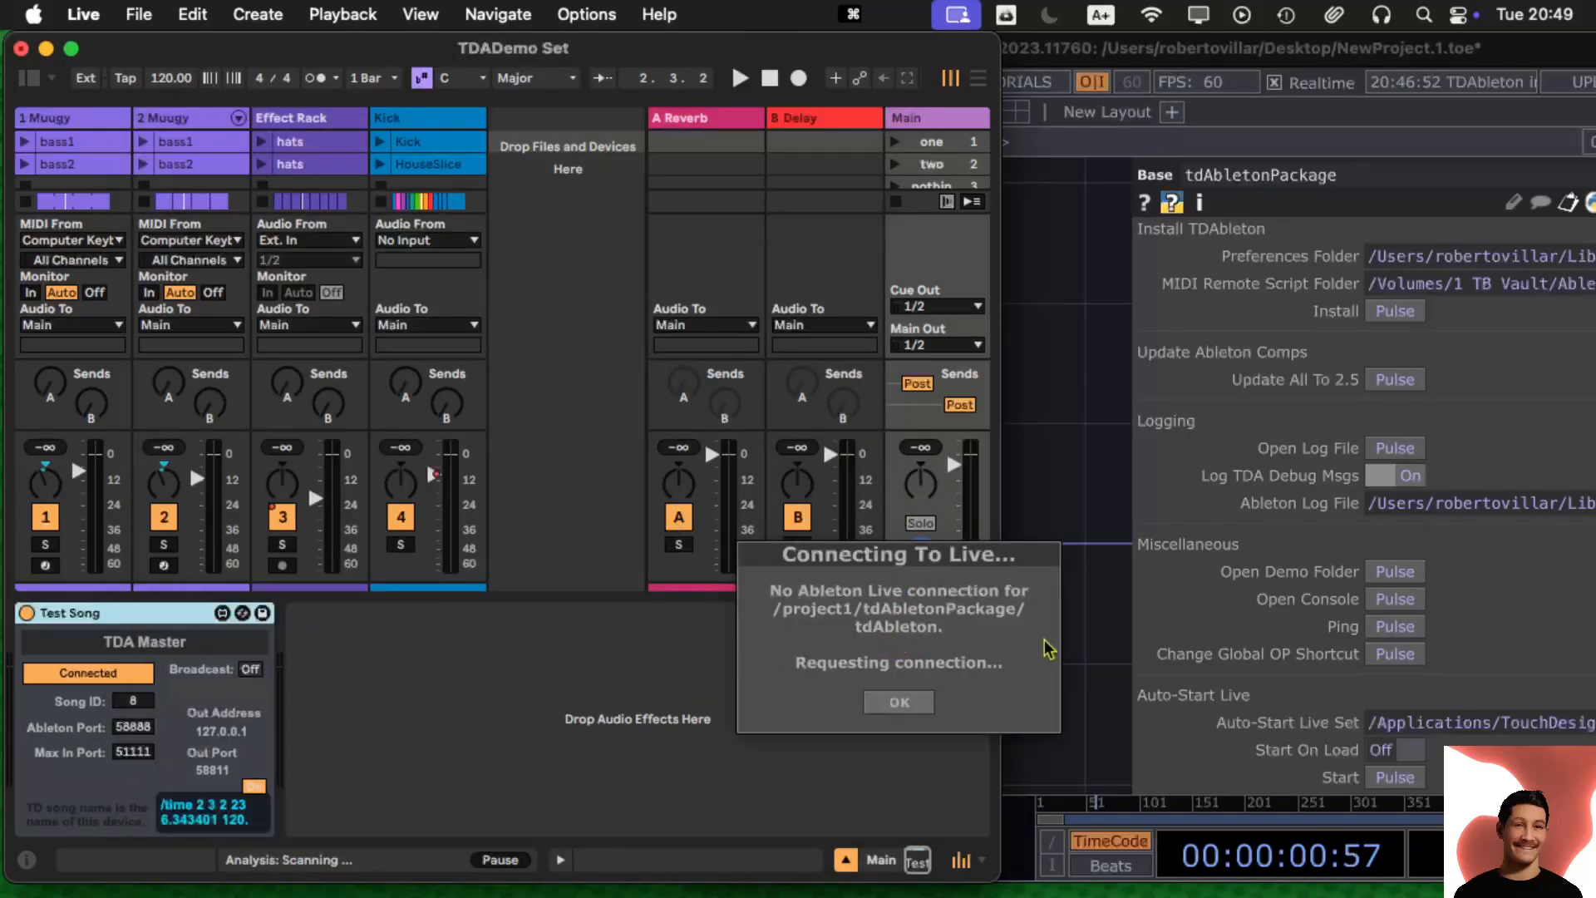
Dismiss the Connecting To Live notice and check the package's connection status in TouchDesigner against the TDA Master device in Live
{"action": "left_click", "coordinate": [888, 703]}
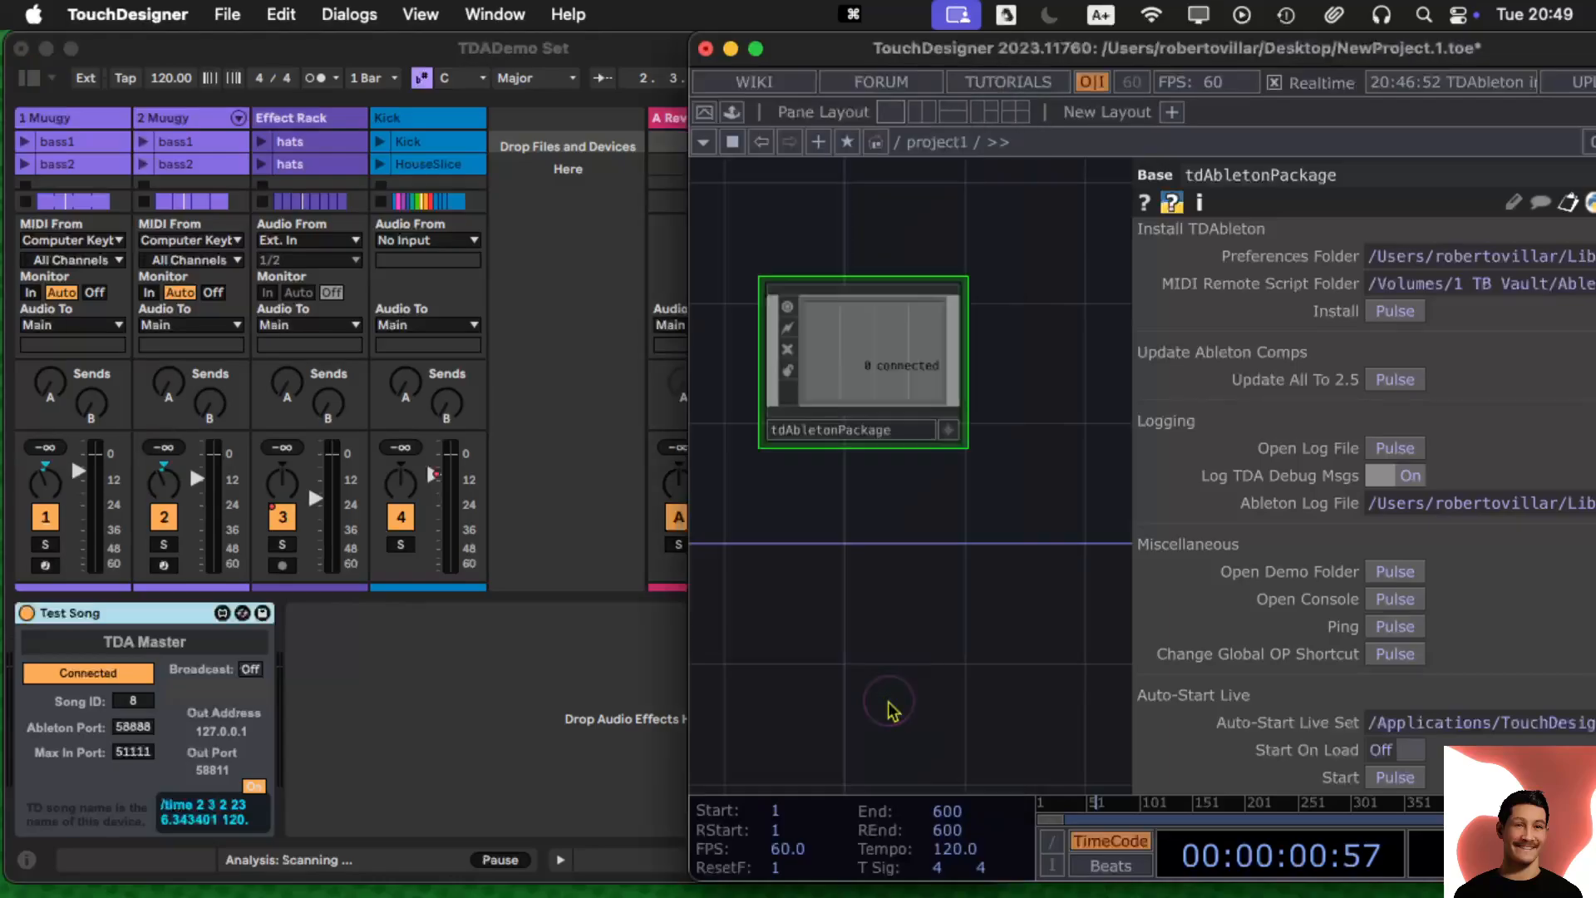
{"action": "left_click", "coordinate": [376, 672]}
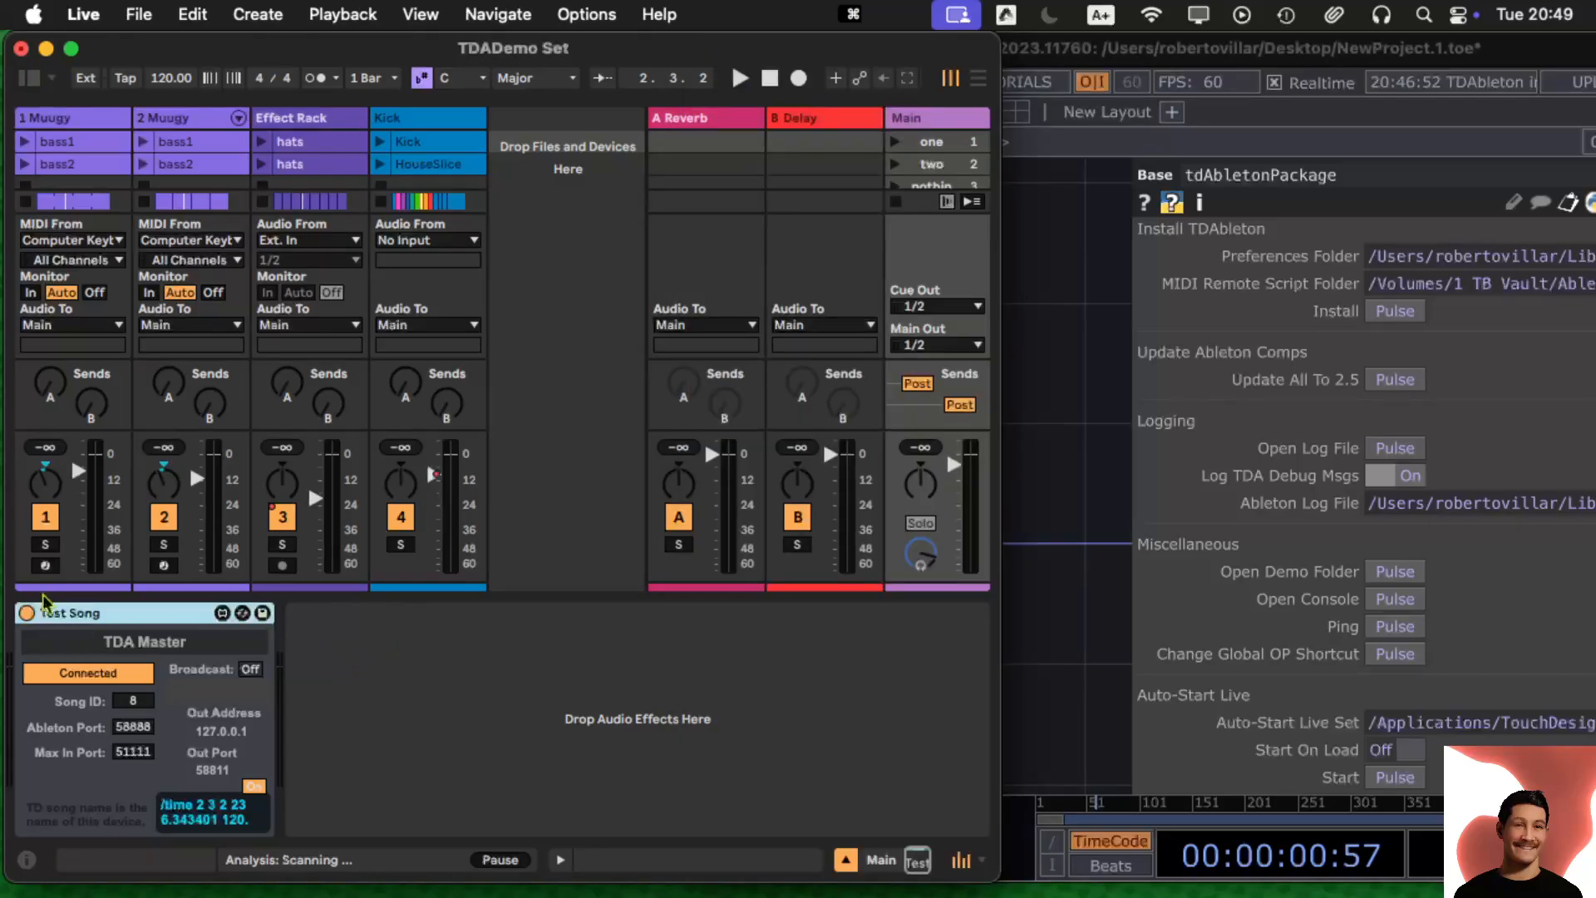
{"action": "left_click", "coordinate": [1071, 452]}
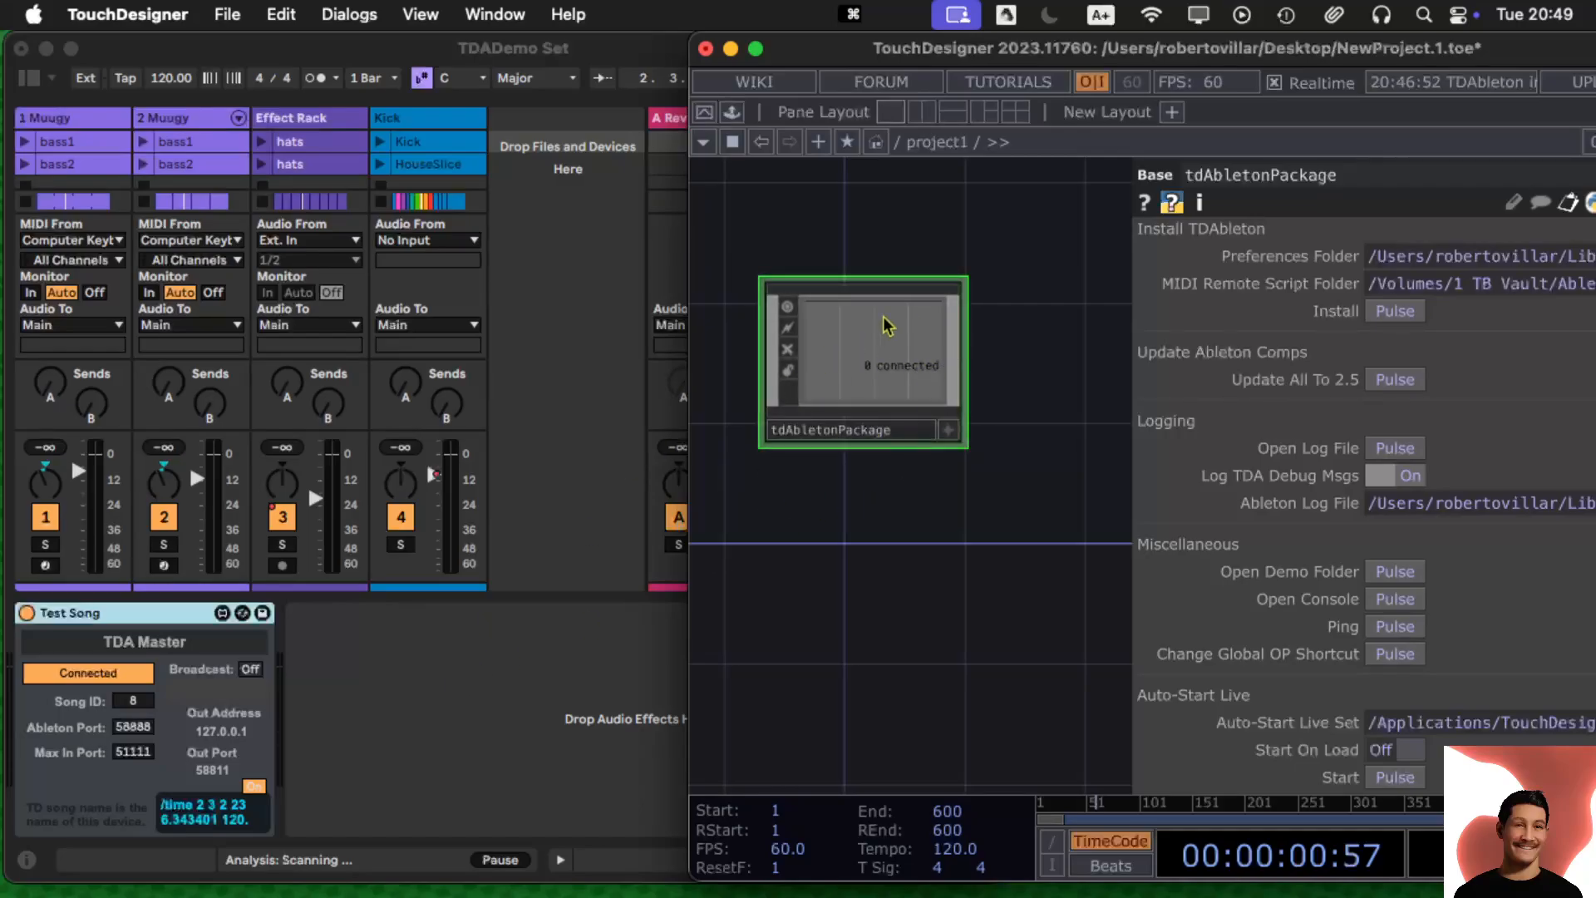
Set control surface 1 to TouchDesigner in Live's Link, Tempo & MIDI settings, close the settings and return to TouchDesigner
{"action": "left_click", "coordinate": [328, 696]}
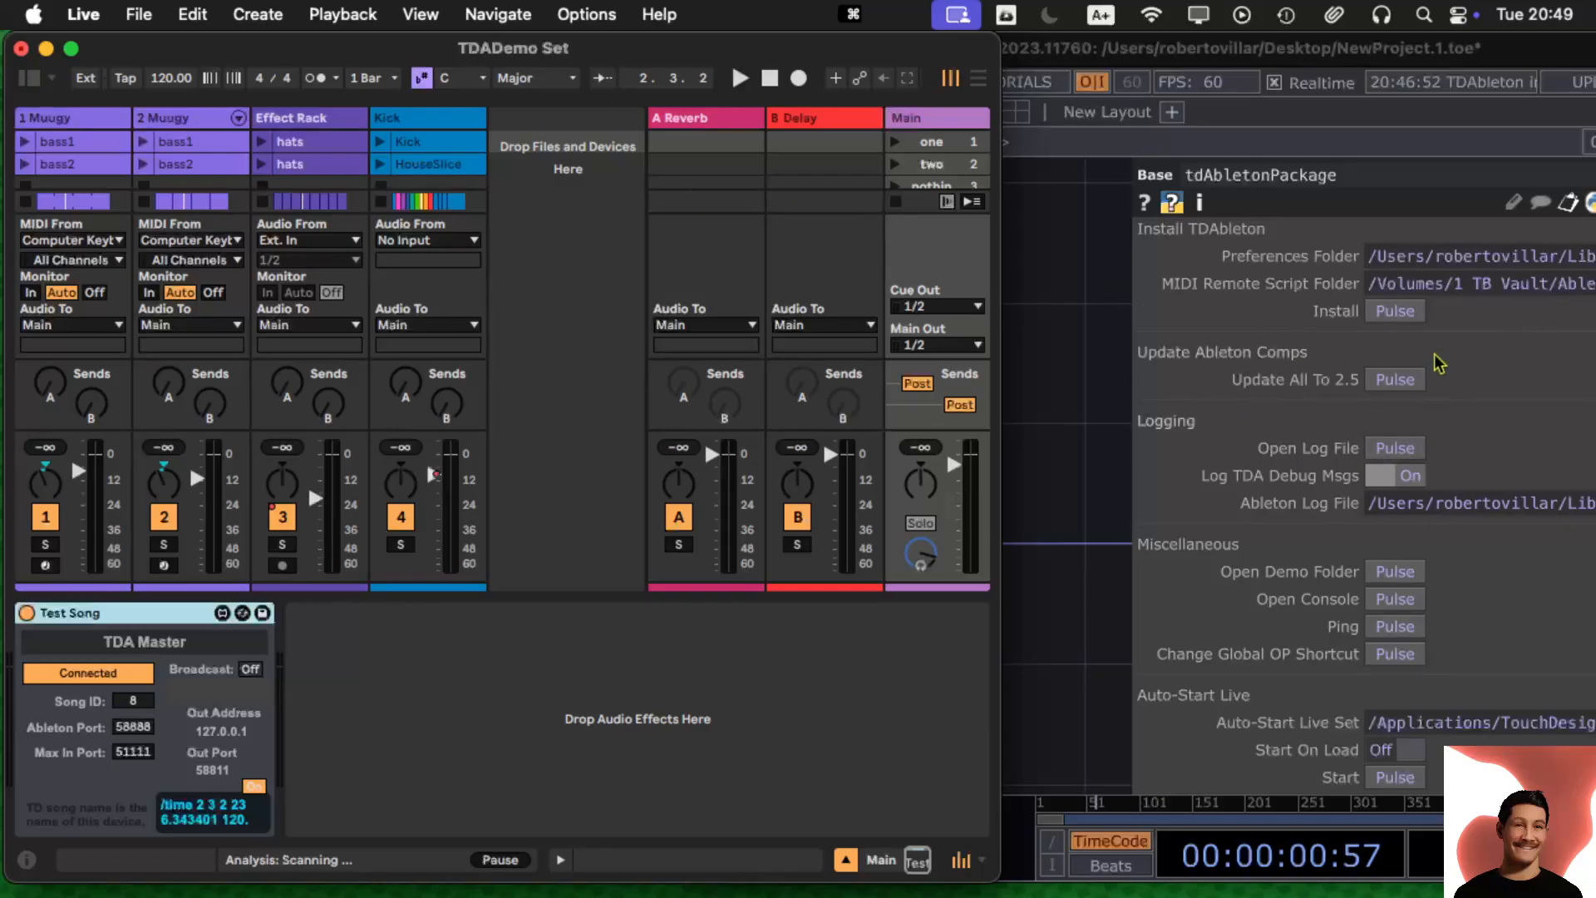
{"action": "left_click", "coordinate": [96, 18]}
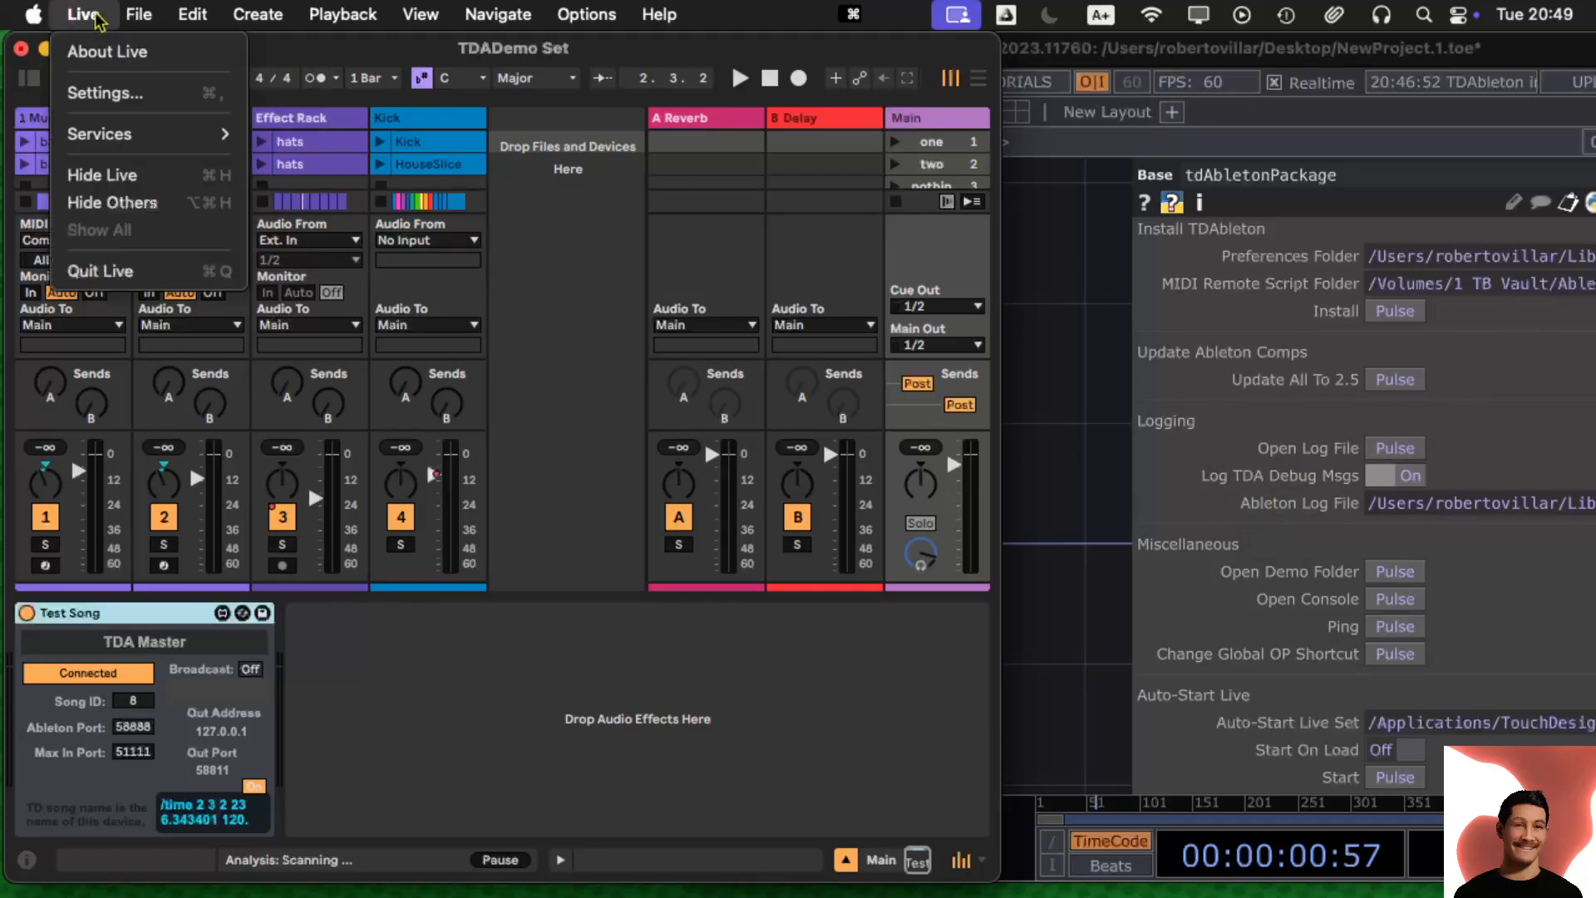
{"action": "left_click", "coordinate": [100, 96]}
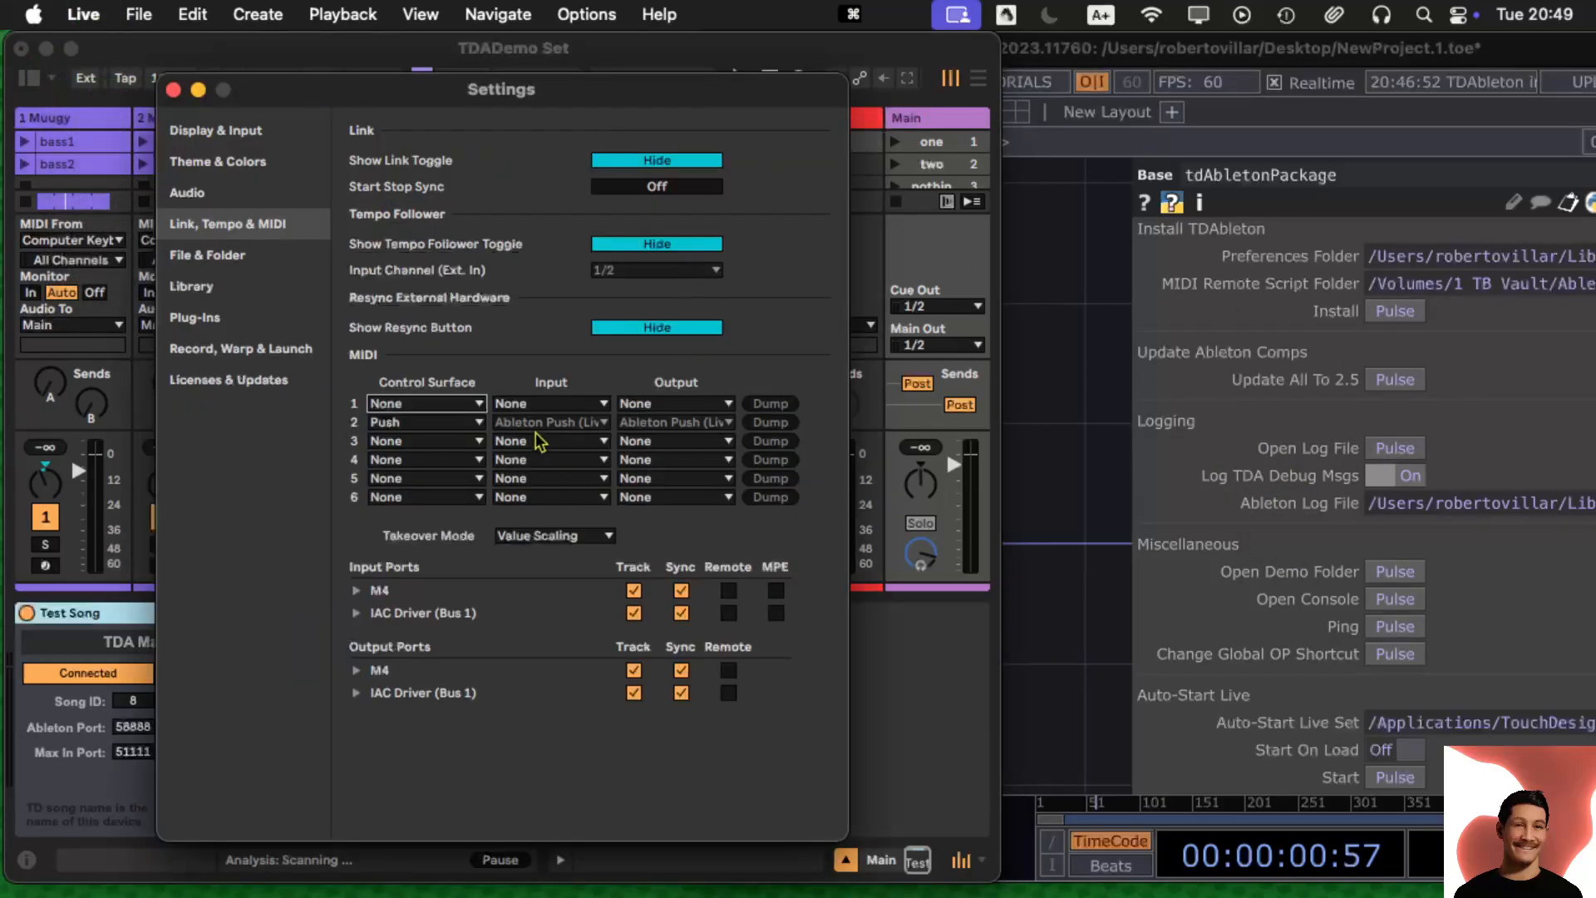
{"action": "left_click", "coordinate": [470, 404]}
{"action": "scroll", "coordinate": [440, 536], "scroll_direction": "down", "scroll_amount": 10}
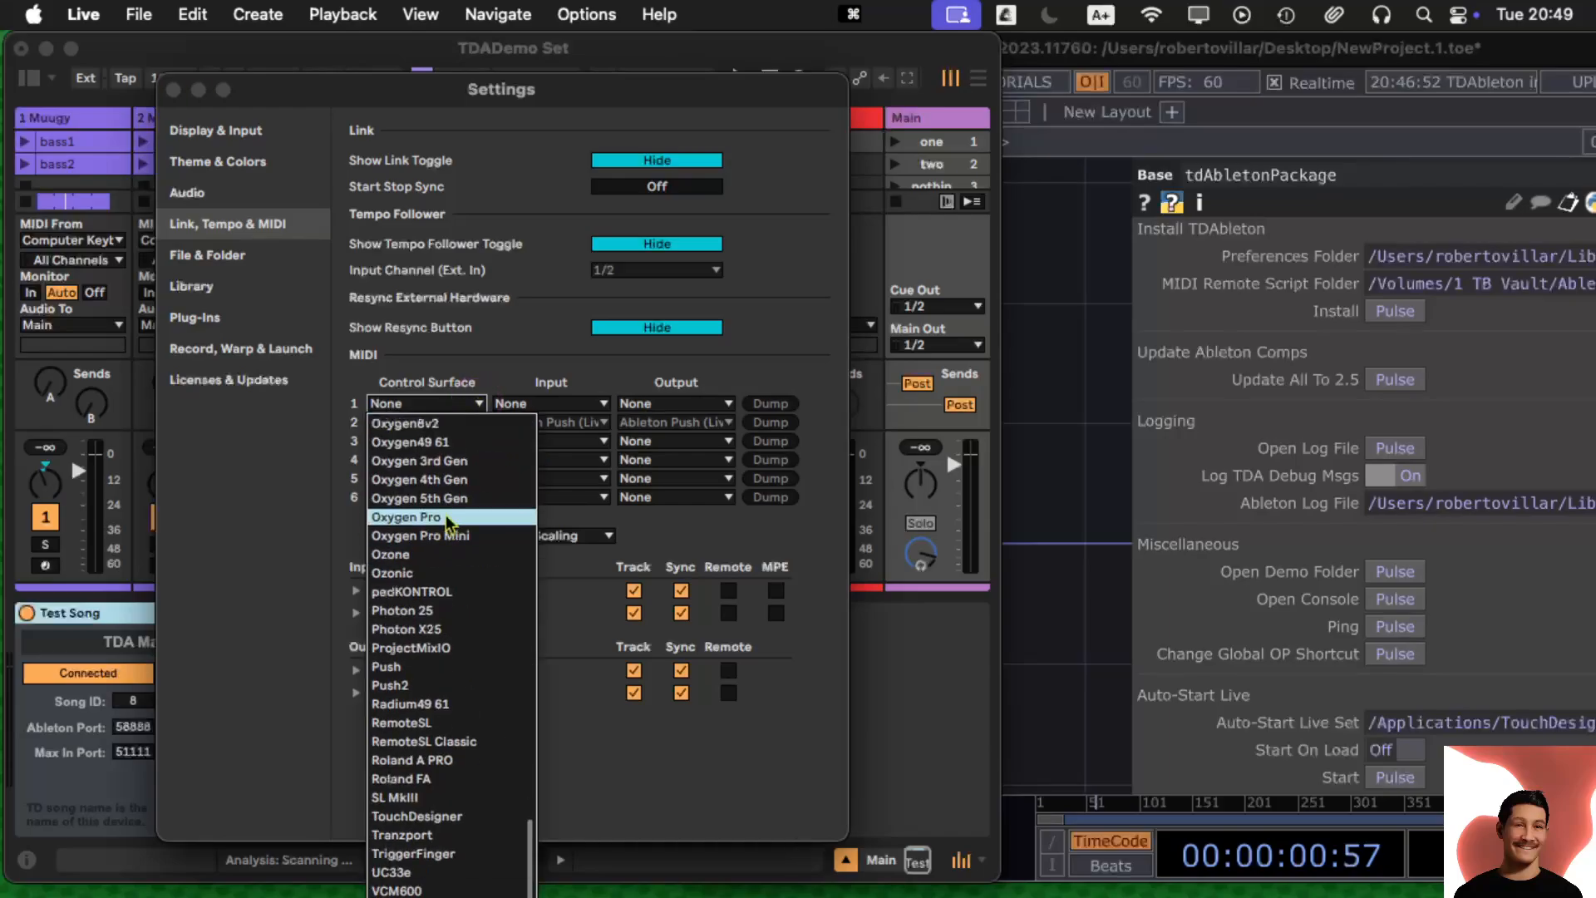
{"action": "left_click", "coordinate": [441, 817]}
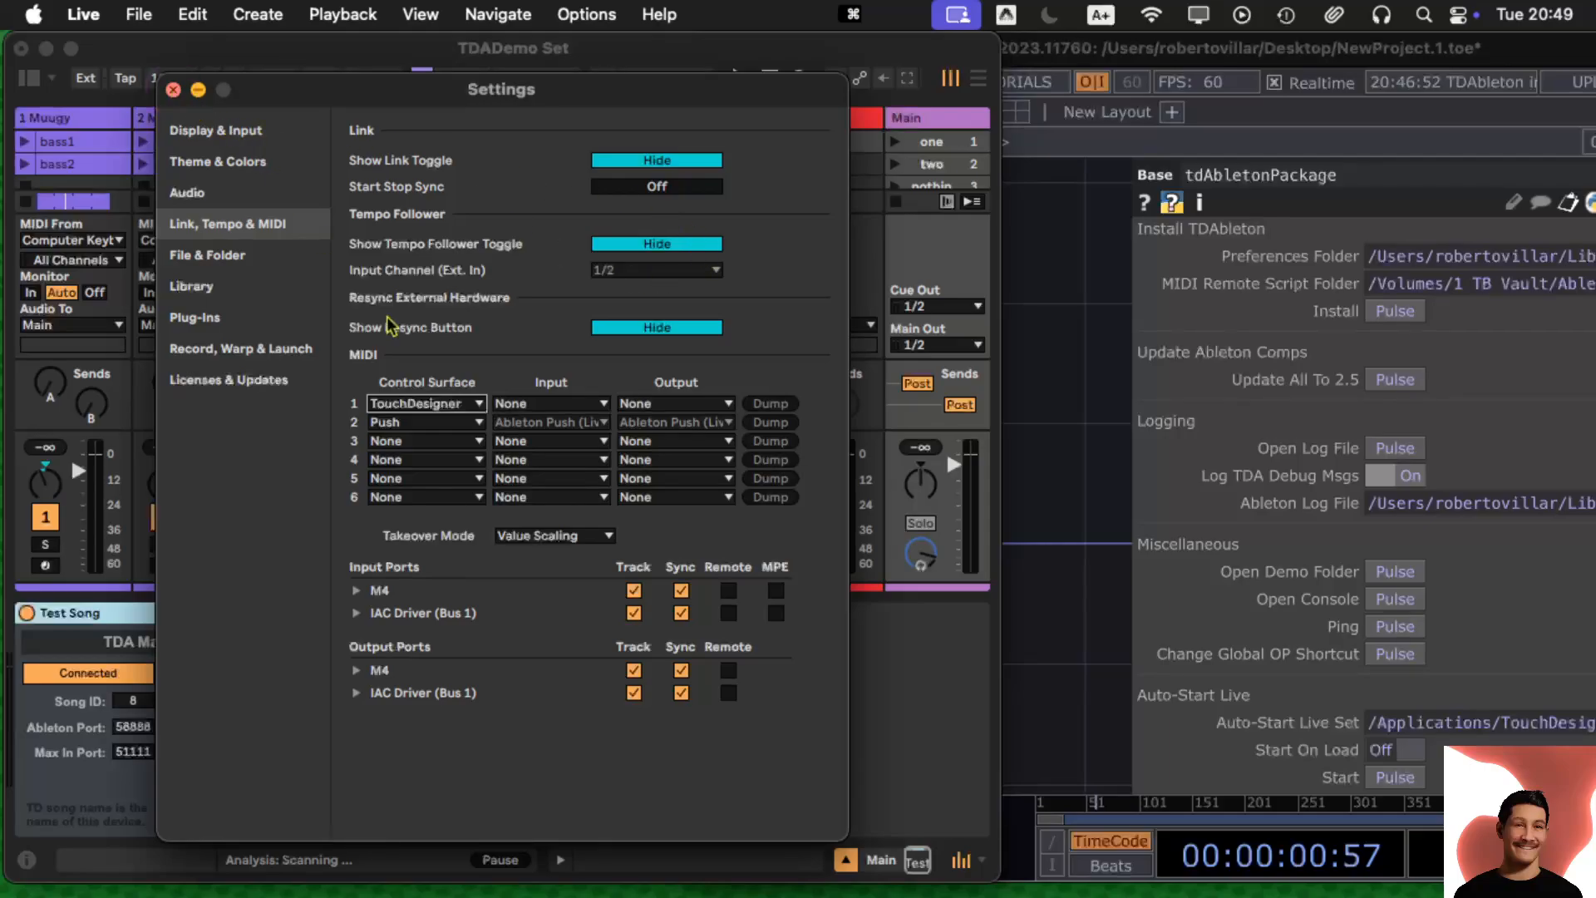
{"action": "left_click", "coordinate": [174, 89]}
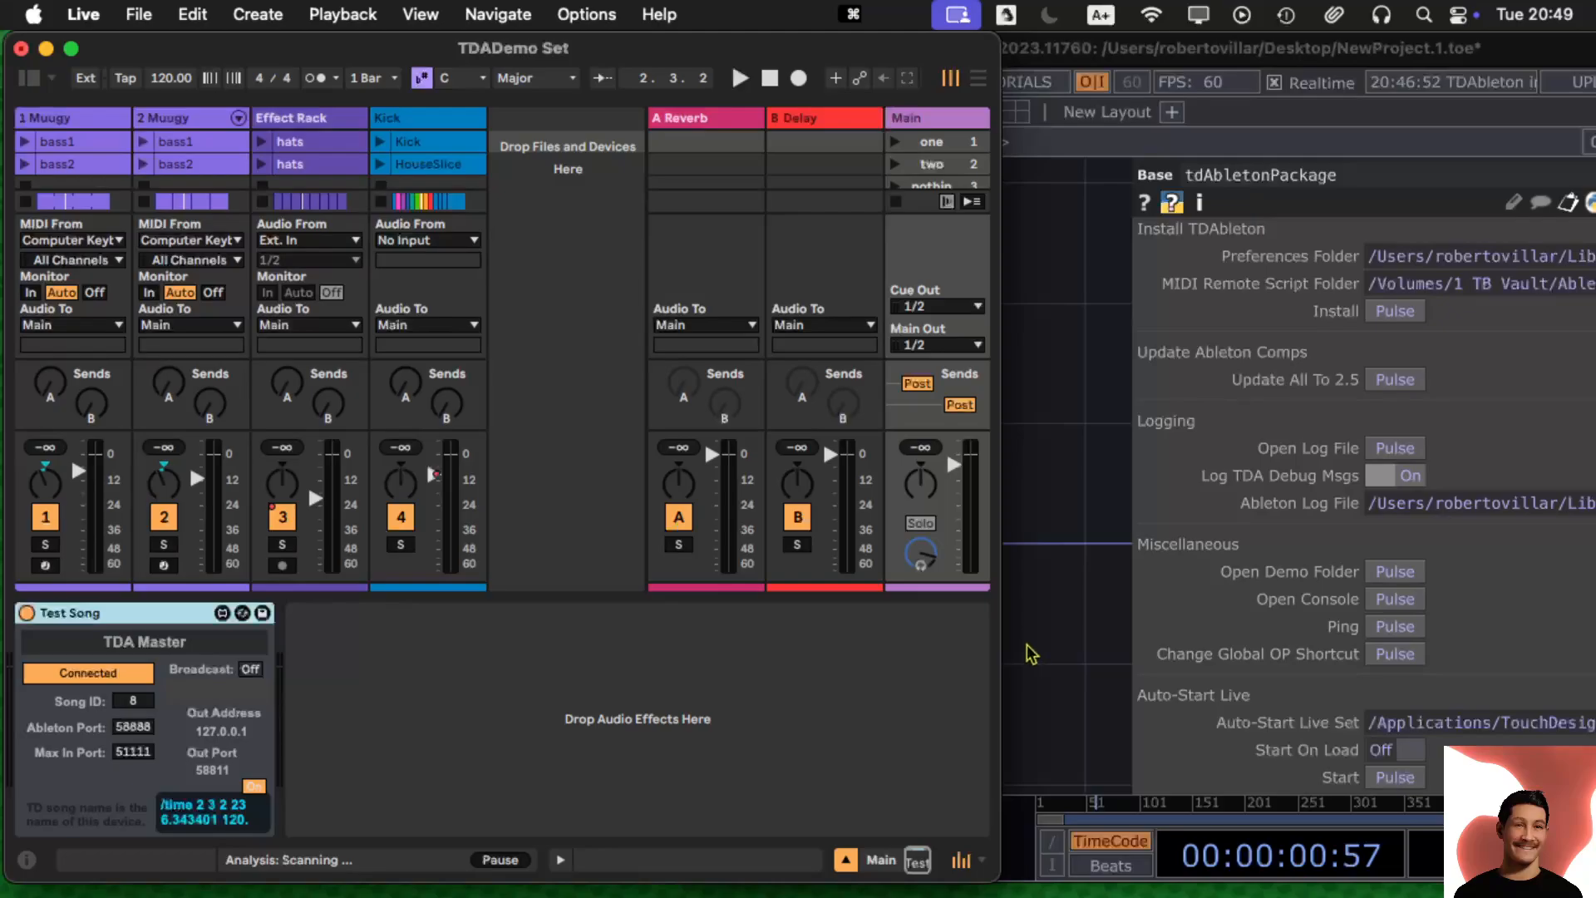
{"action": "left_click", "coordinate": [1067, 636]}
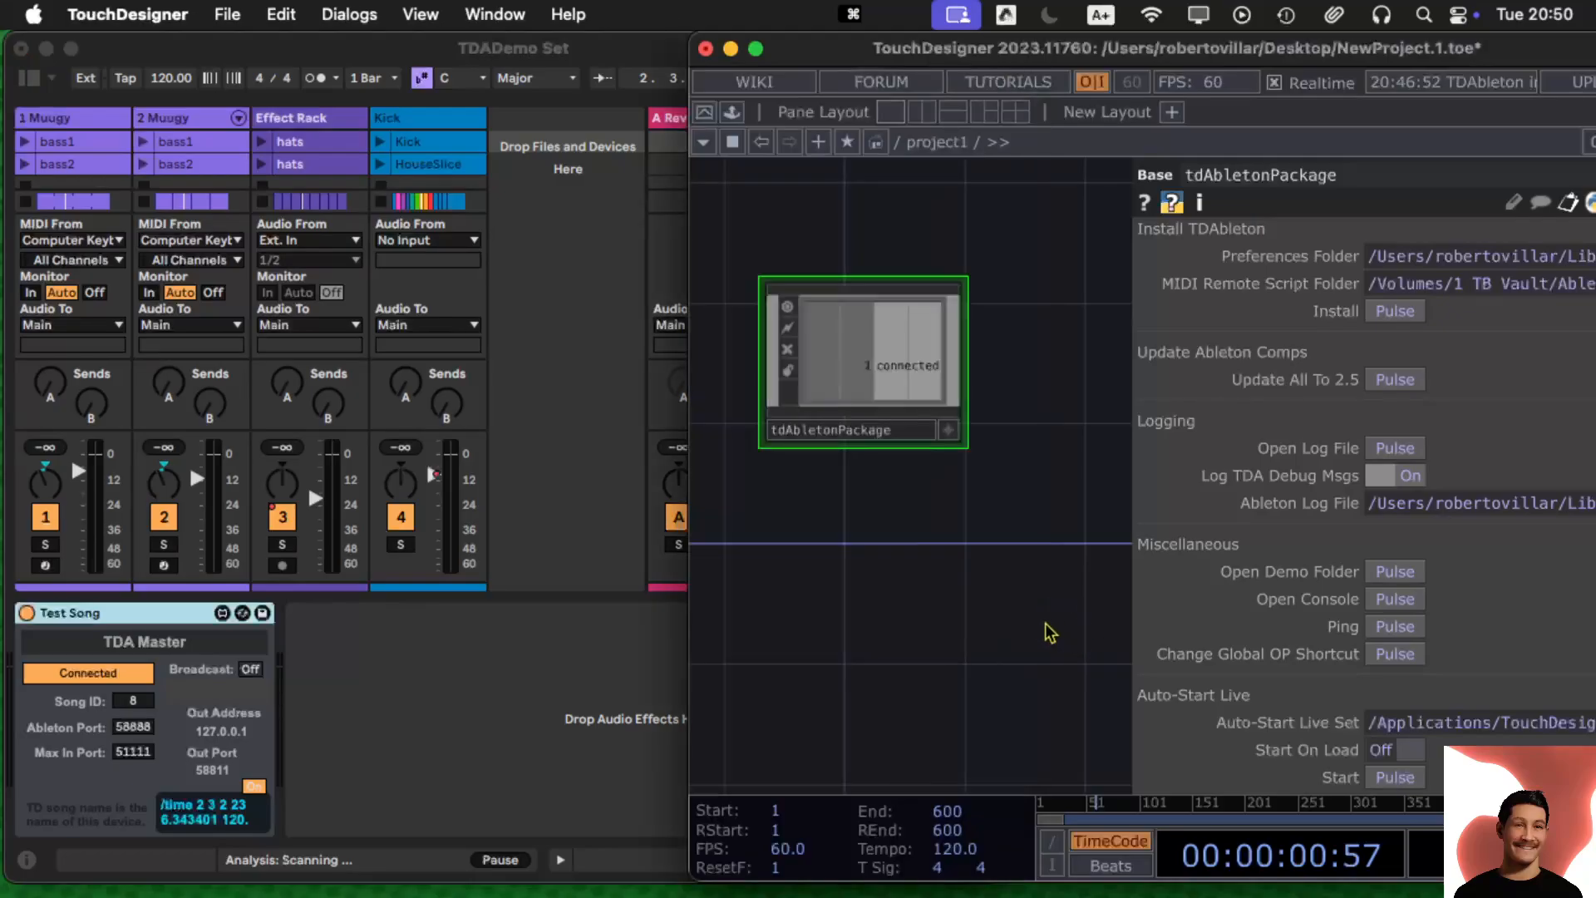